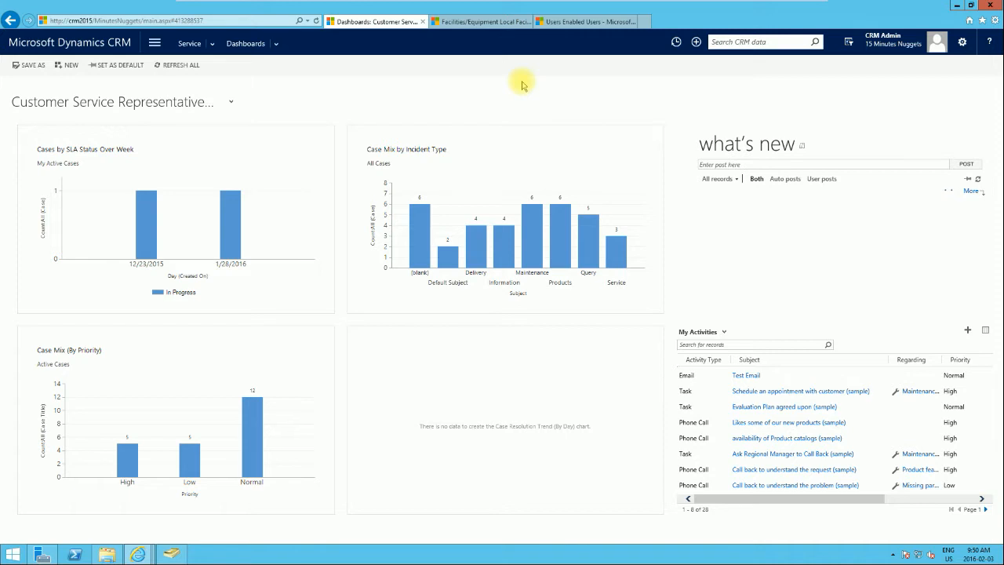
- Look over the enabled users and local facilities/equipment lists, and open the Service Calendar
left_click(567, 23)
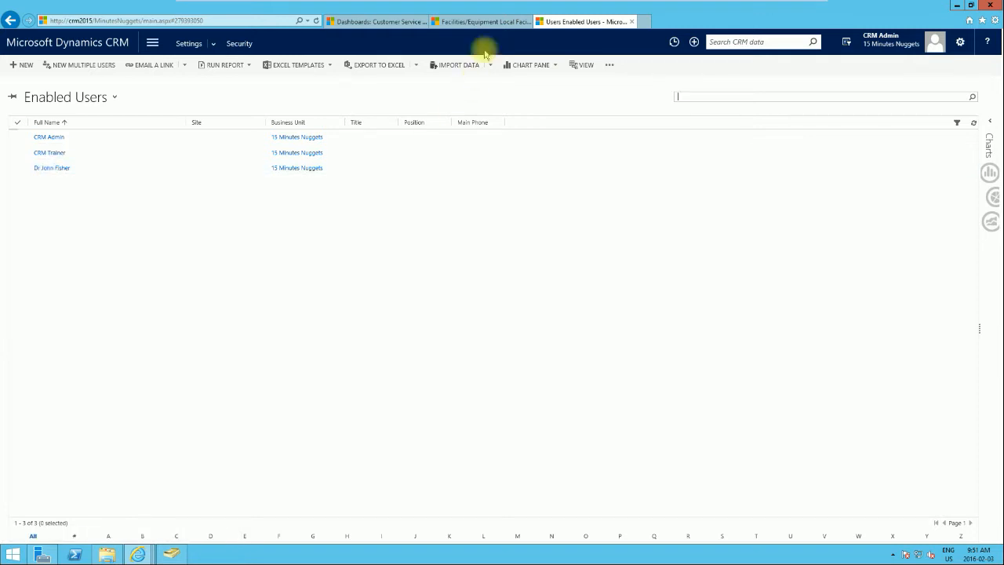
left_click(468, 22)
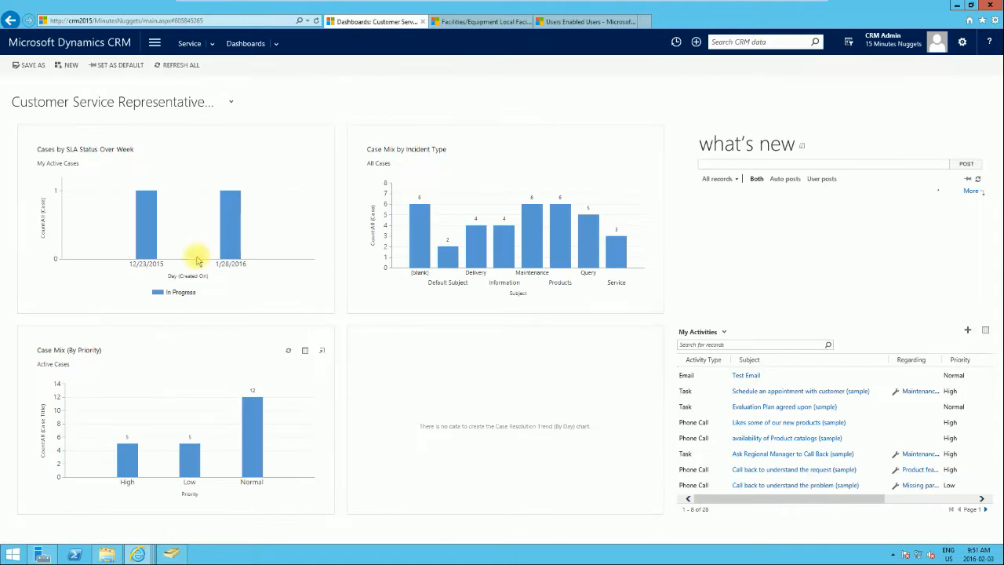
left_click(155, 44)
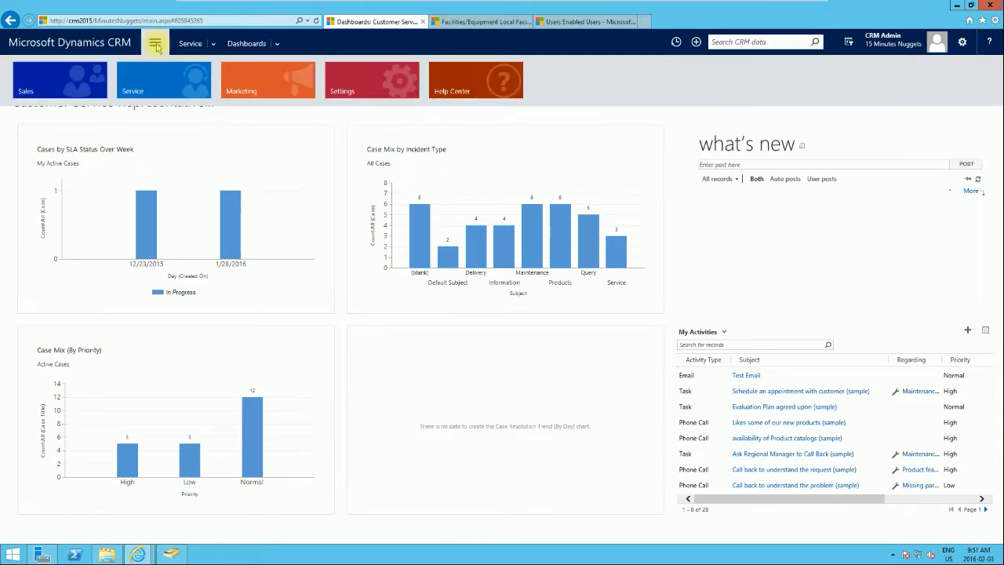
left_click(157, 82)
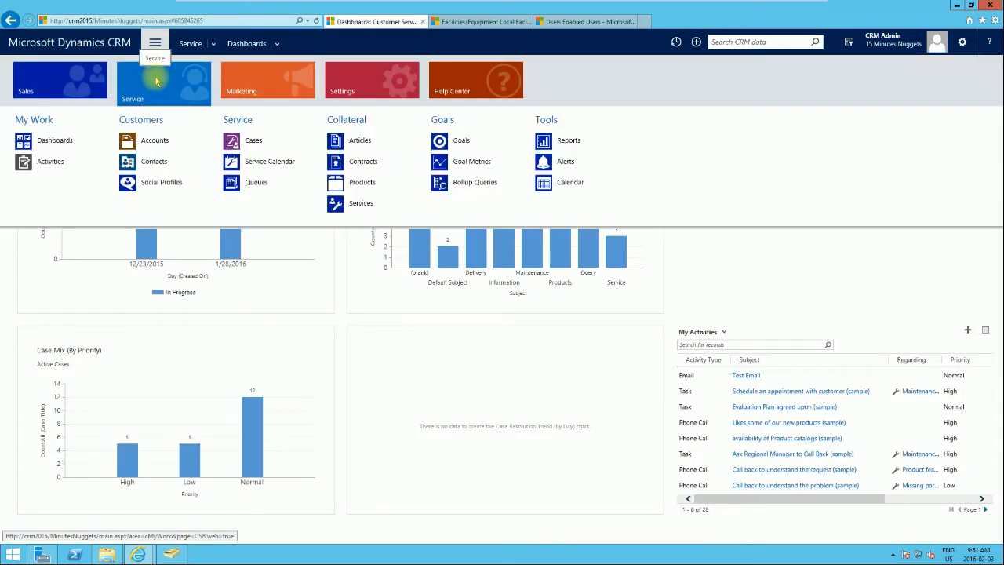
left_click(266, 163)
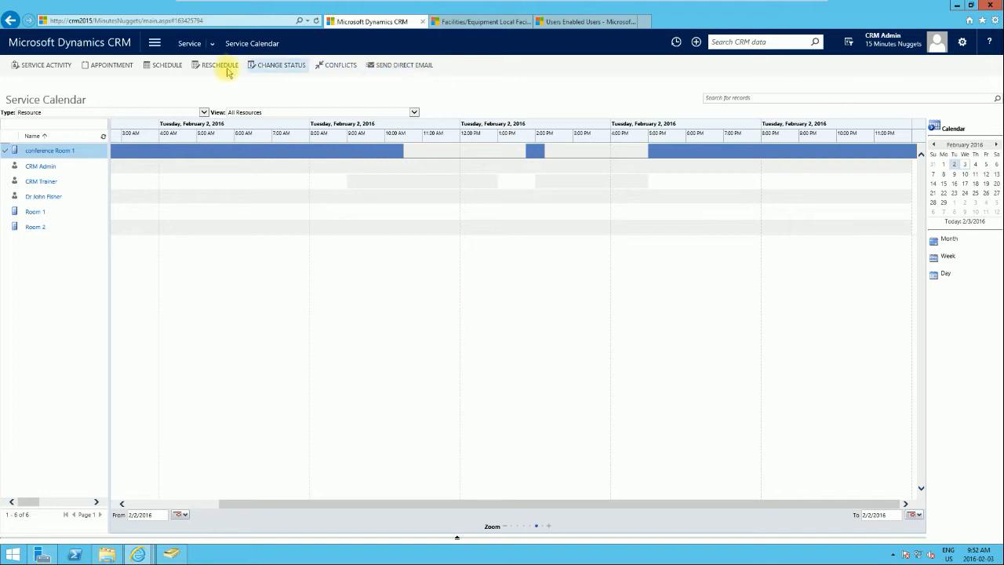
- Start scheduling a service activity, choose Consultancy as its service, and open that service's record
left_click(158, 68)
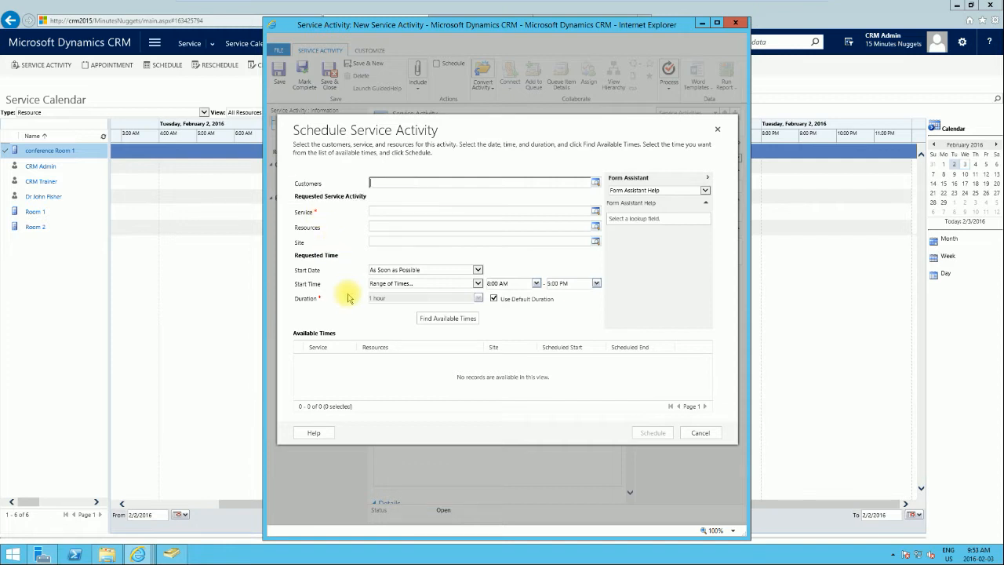
left_click(595, 212)
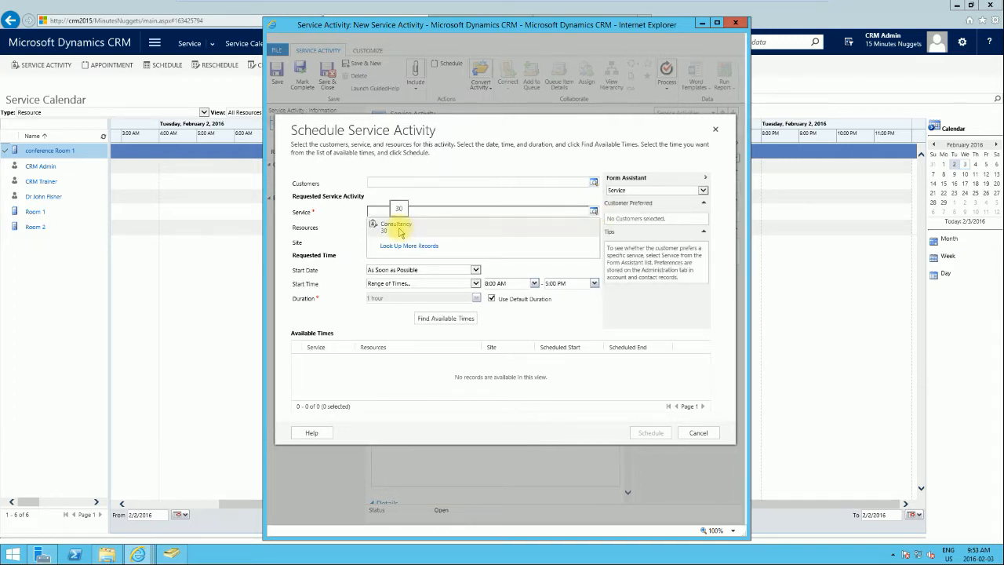
left_click(394, 228)
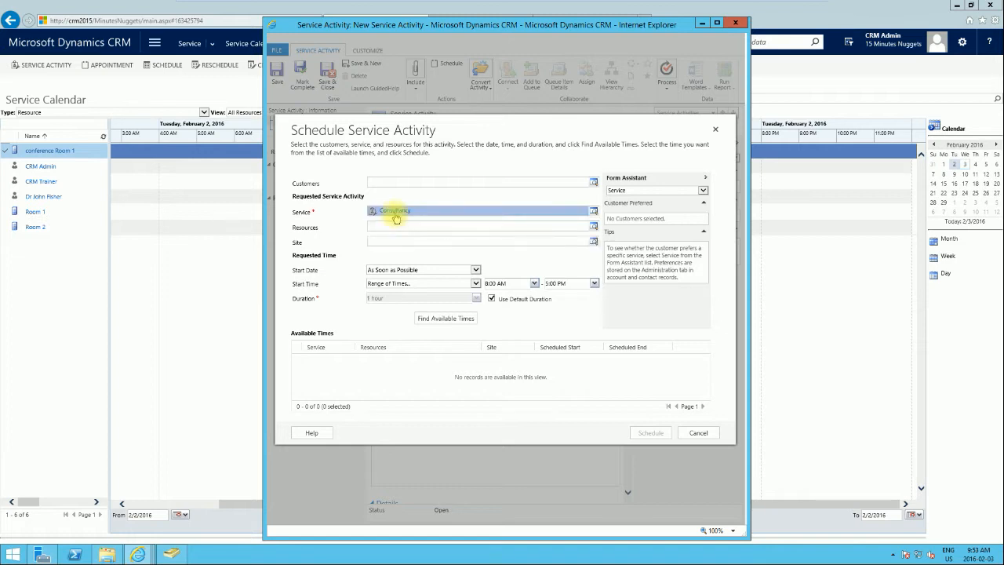
left_click(388, 211)
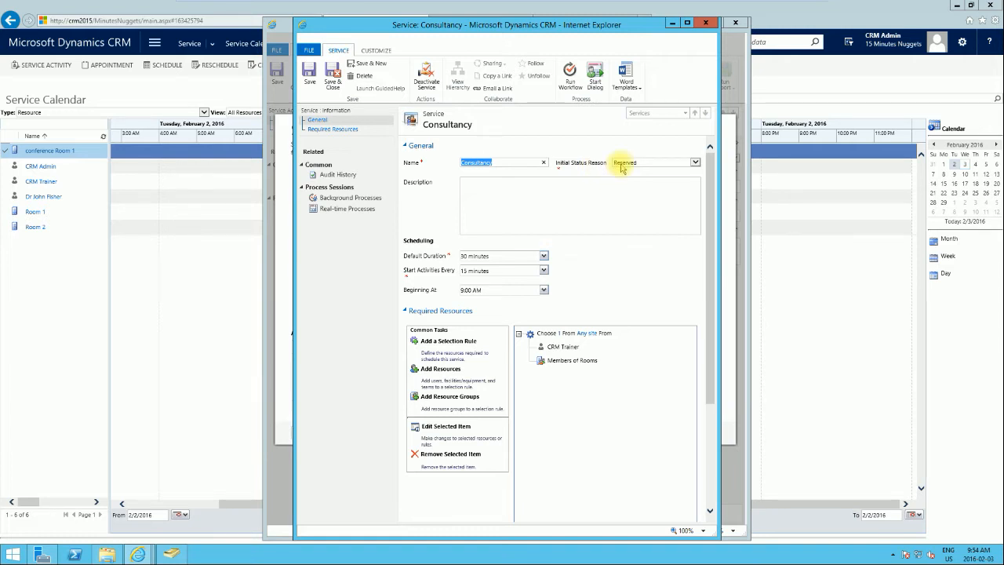
- Check the Initial Status Reason options of the Consultancy service, and close it along with the unsaved service activity
left_click(695, 163)
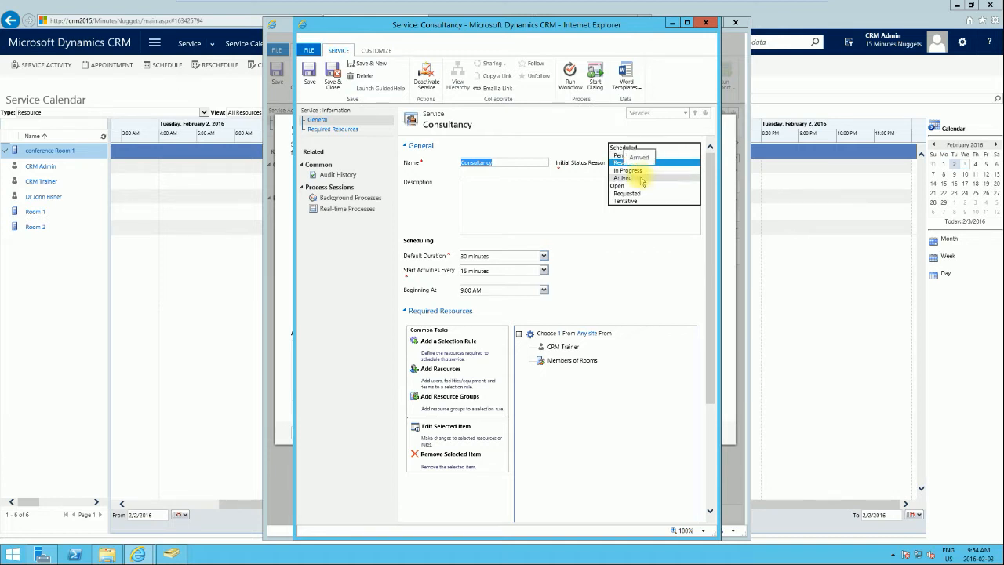
left_click(497, 310)
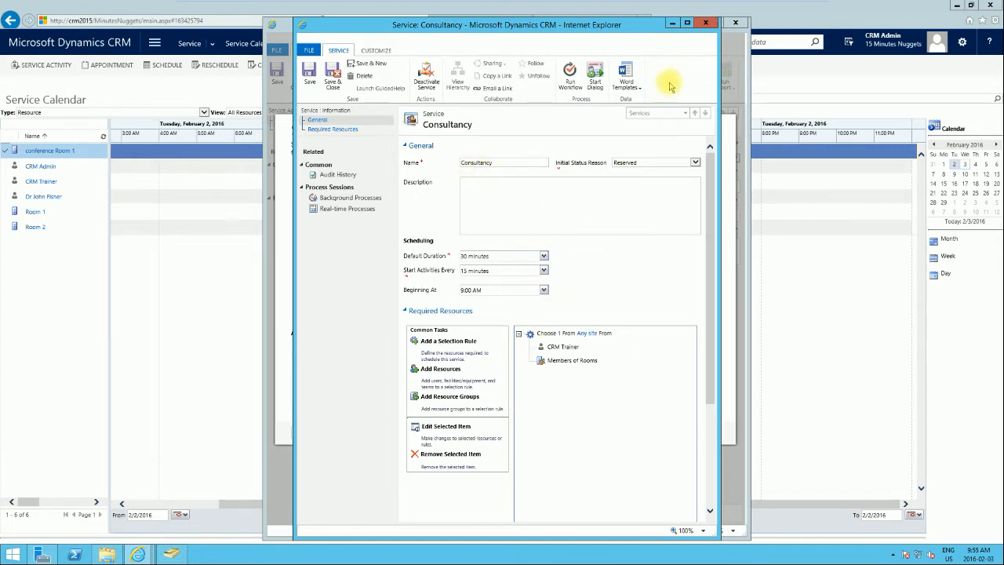
left_click(703, 24)
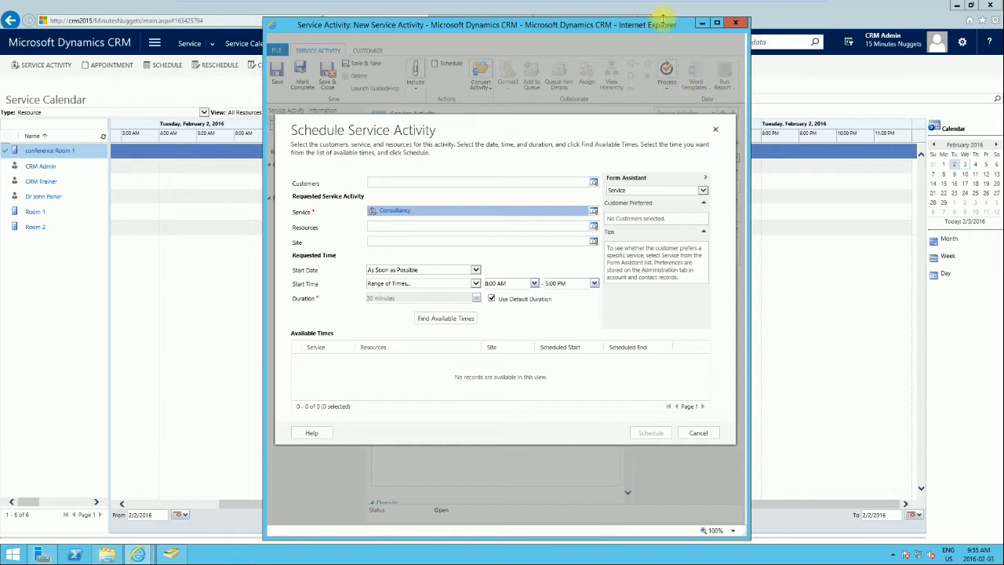
left_click(715, 131)
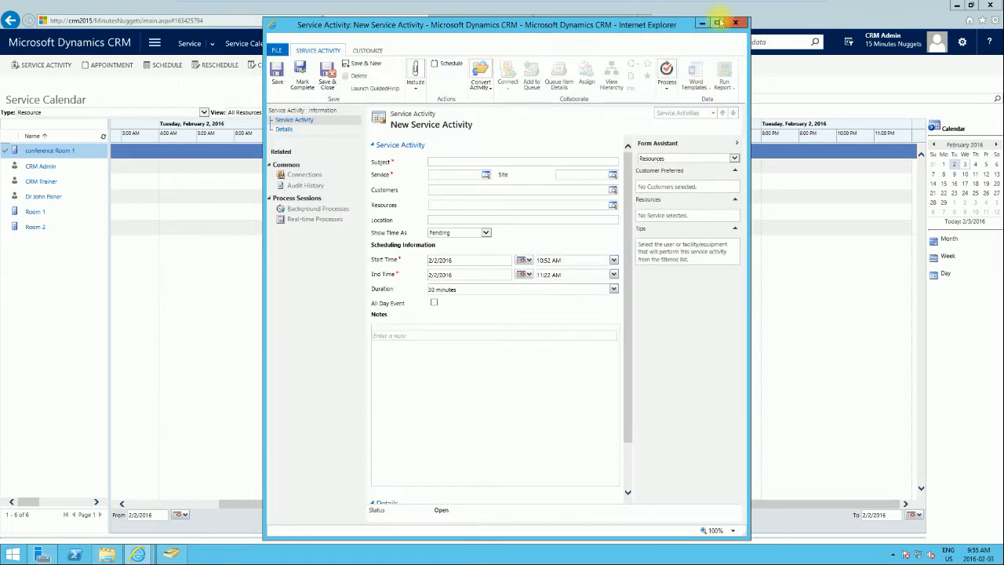
left_click(734, 22)
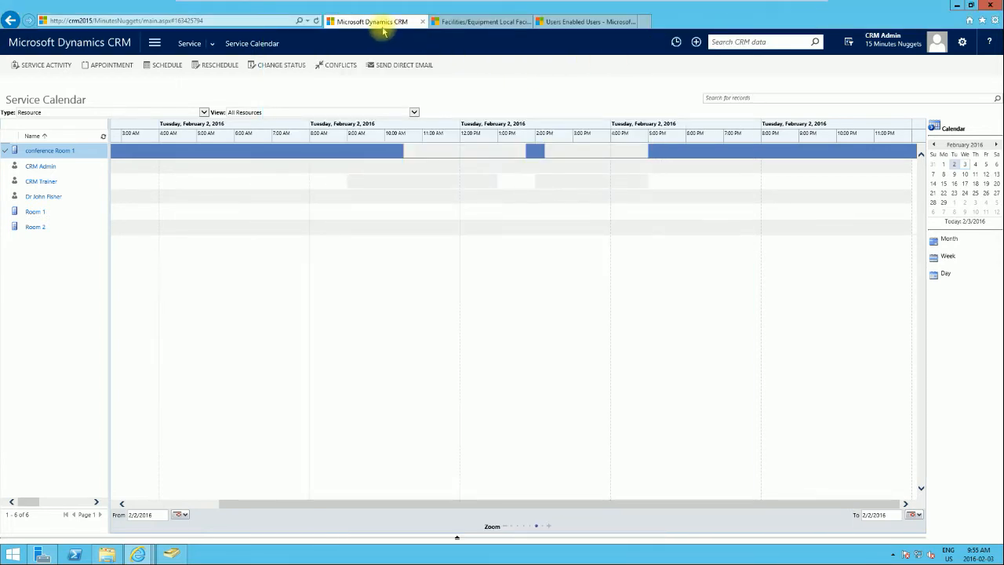
- From the Services list, create a new service and name it Dental Service
left_click(154, 44)
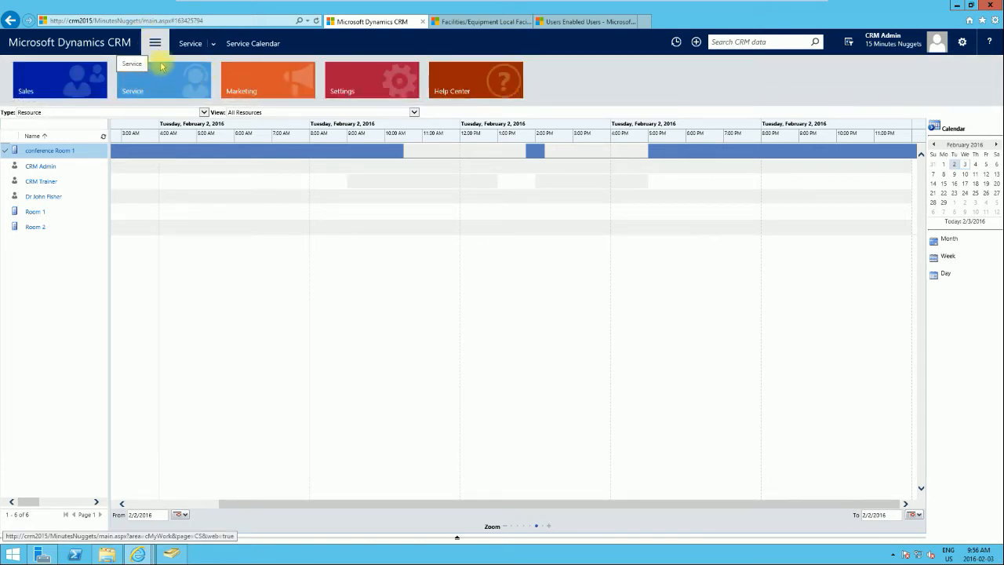
left_click(151, 89)
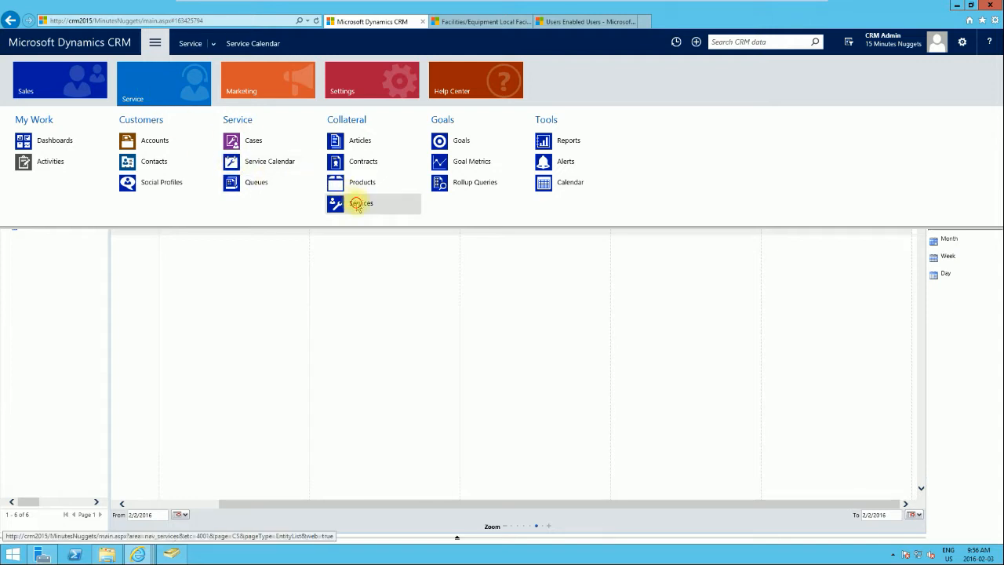
left_click(355, 206)
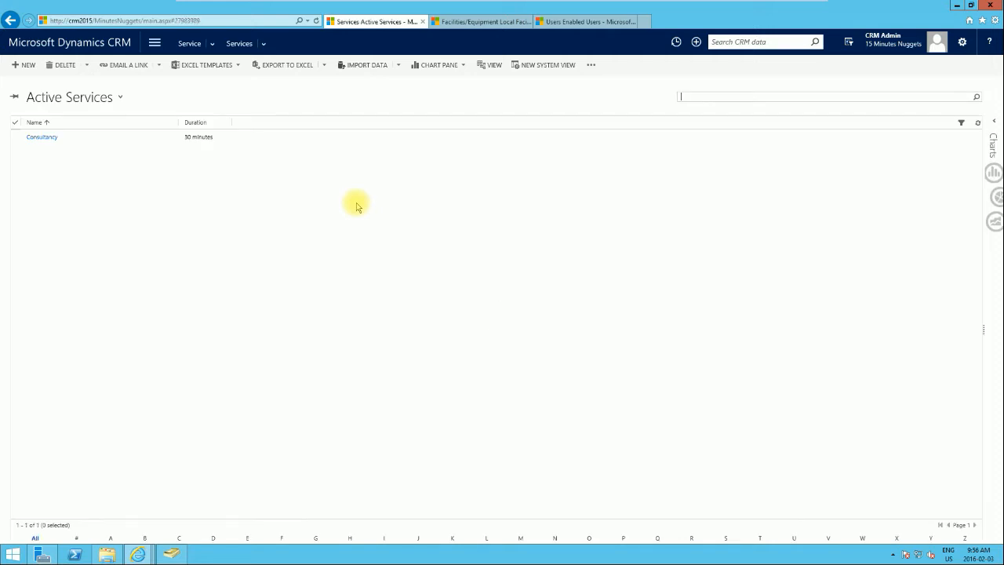
left_click(23, 67)
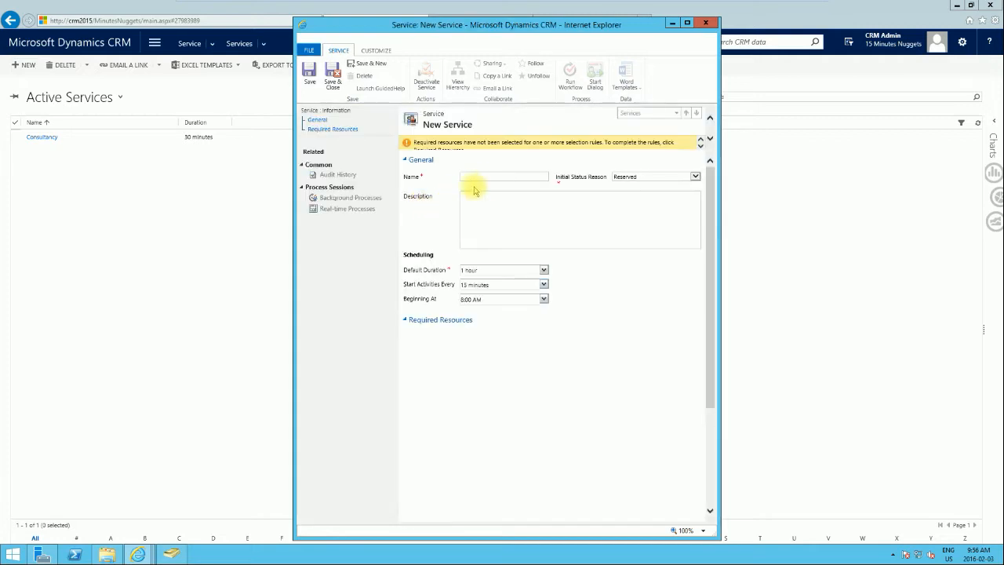
left_click(498, 182)
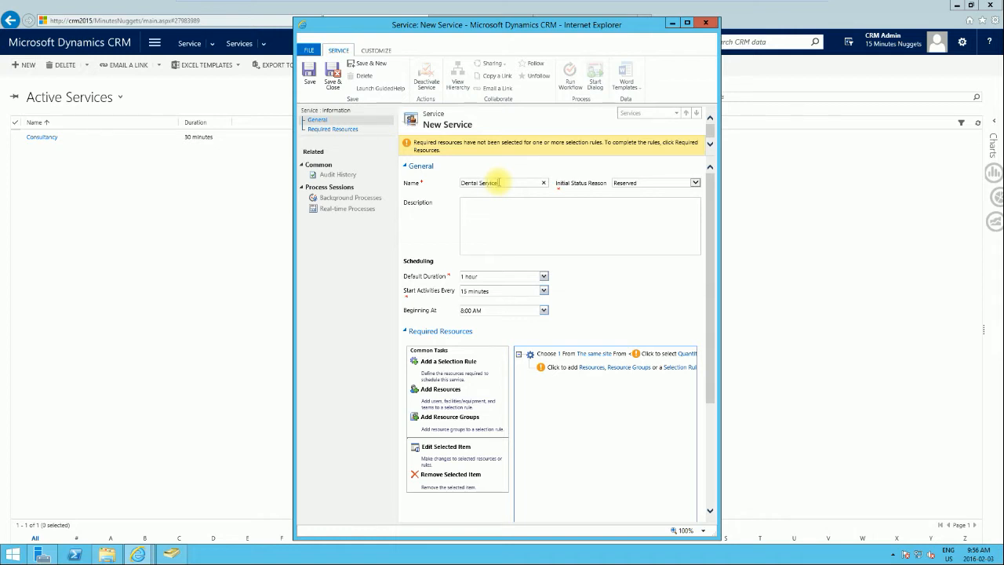
left_click(516, 208)
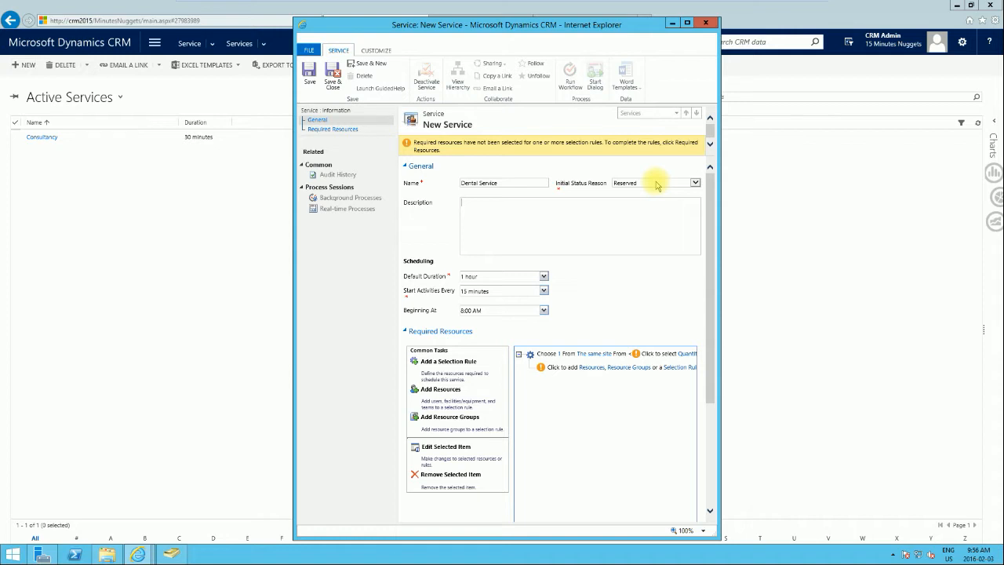
- Set the new service's initial status reason to Arrived and extend its name to Dental Service (Walk-In)
left_click(694, 183)
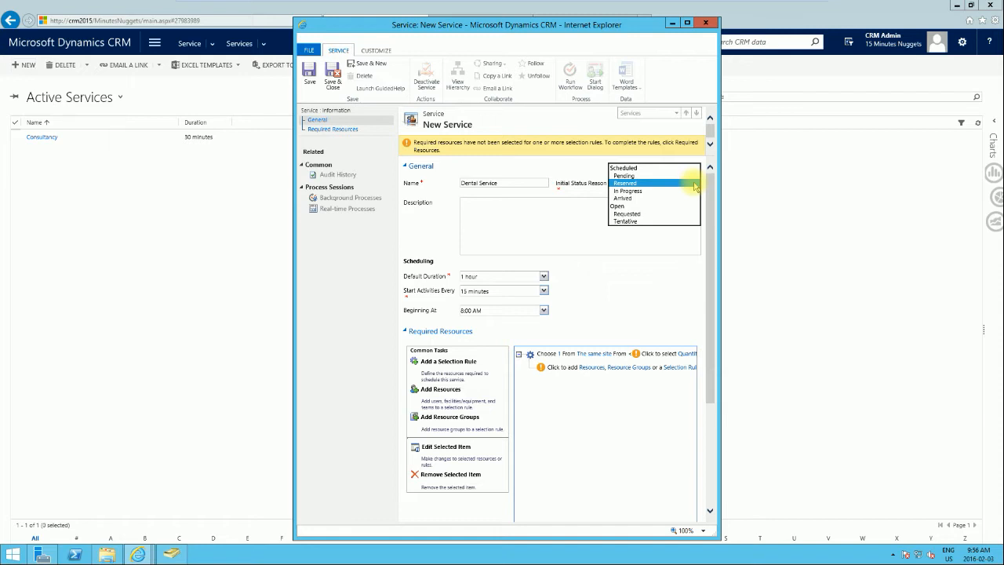
left_click(628, 200)
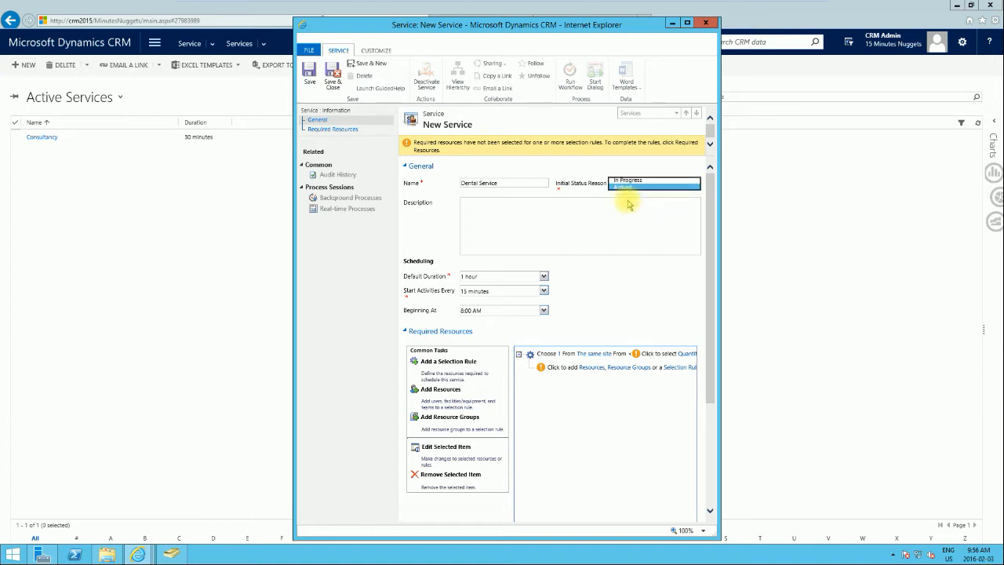
left_click(503, 182)
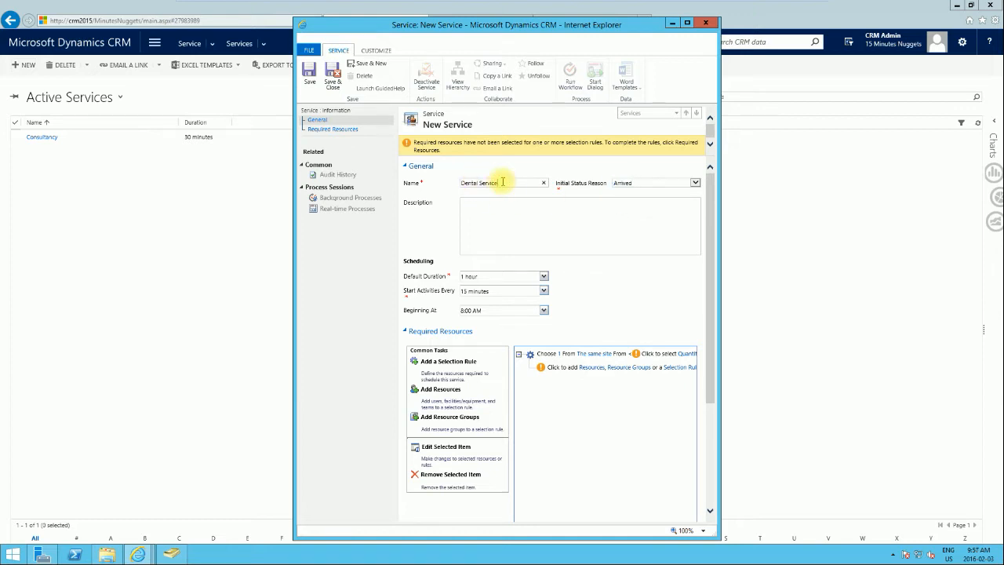
type("(Walk-In)")
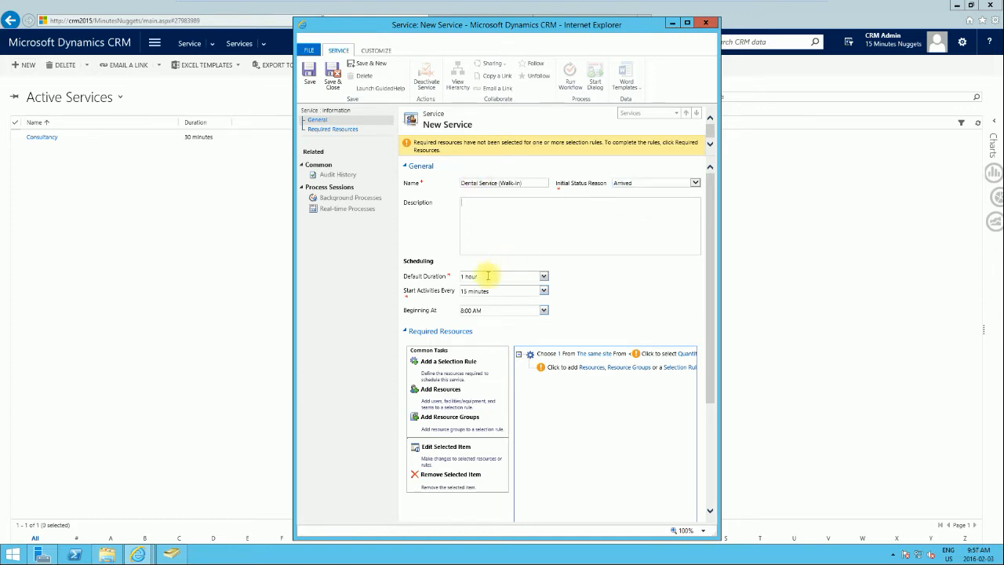
- Set the service's default duration to 45 minutes and have activities start every 30 minutes
left_click(543, 277)
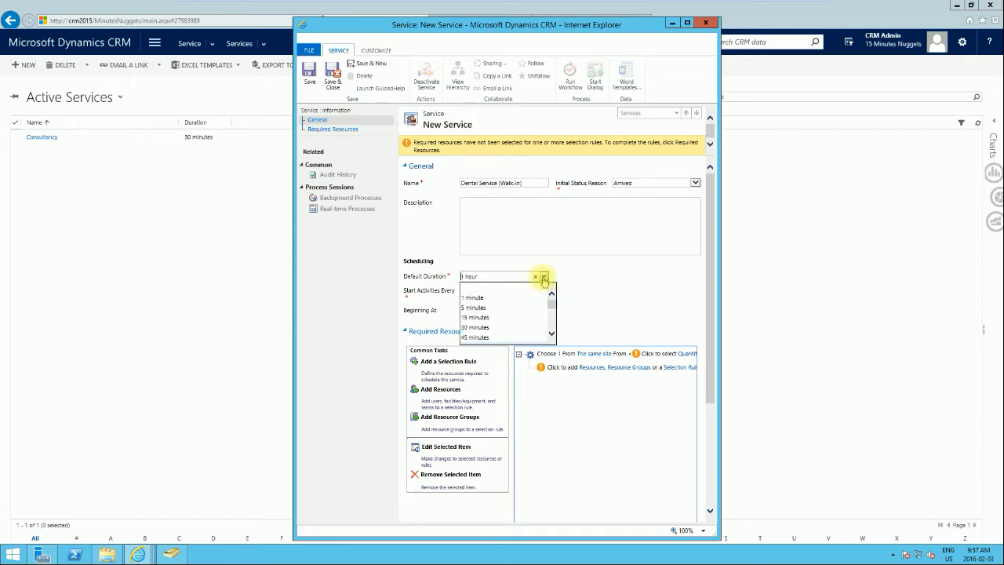
left_click(485, 339)
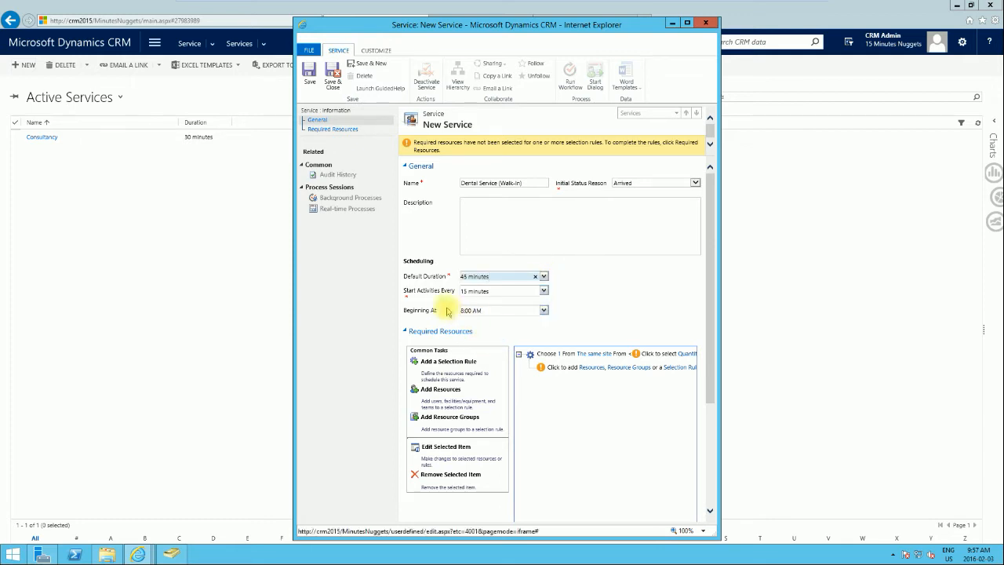
left_click(543, 290)
left_click(486, 342)
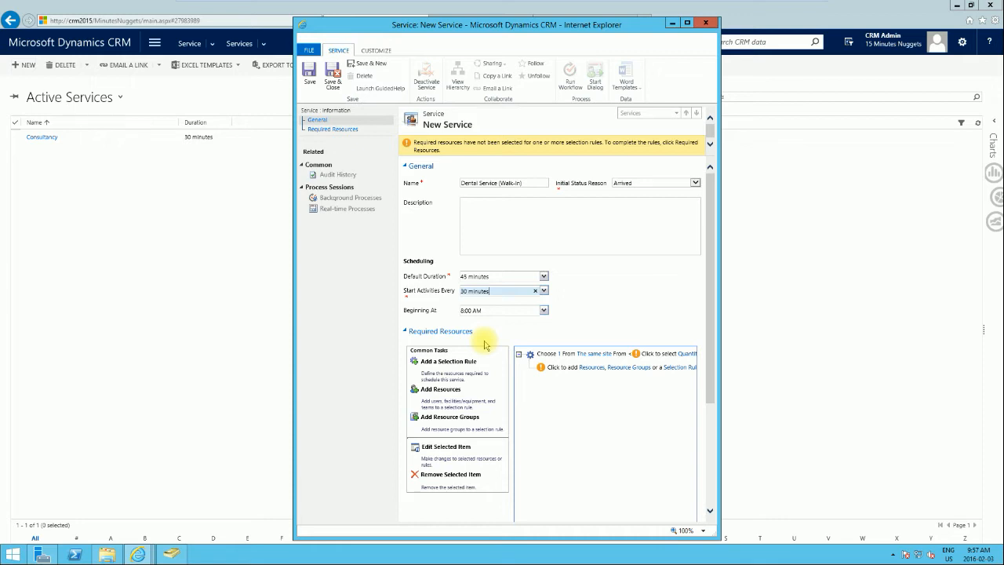
- Set the service's scheduling to begin at 10:00 AM
left_click(543, 310)
scroll(553, 365, "down", 5)
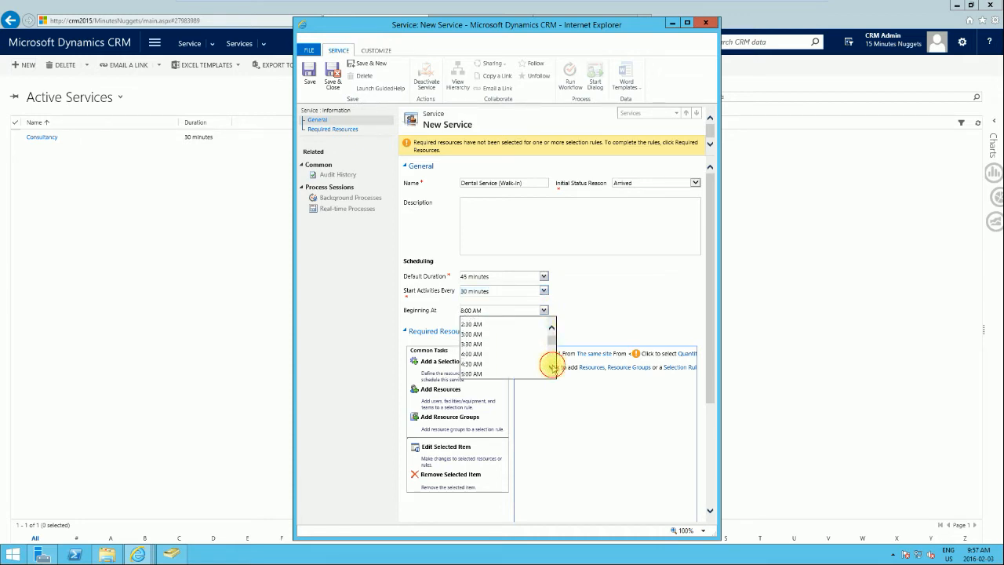
scroll(553, 365, "down", 2)
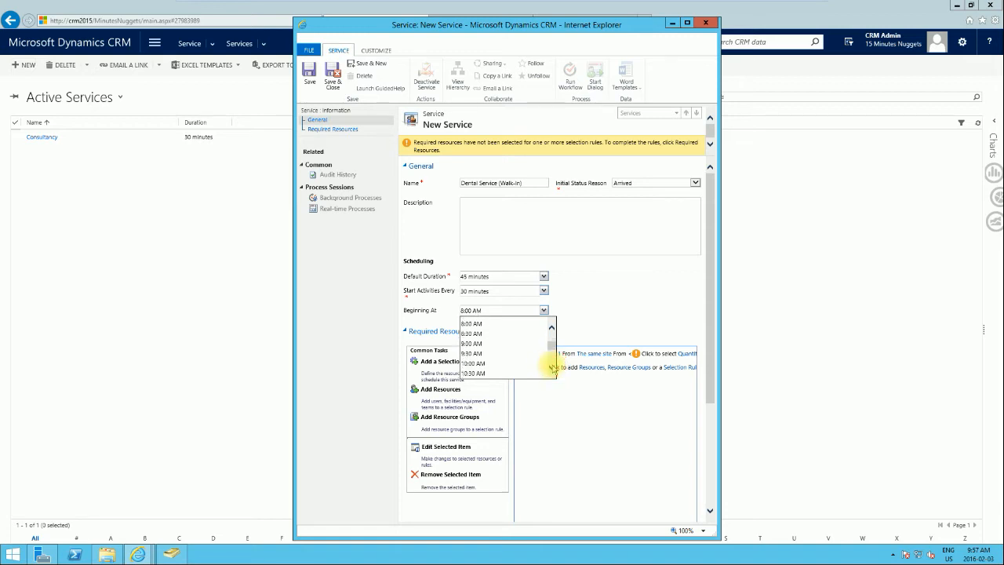
left_click(502, 370)
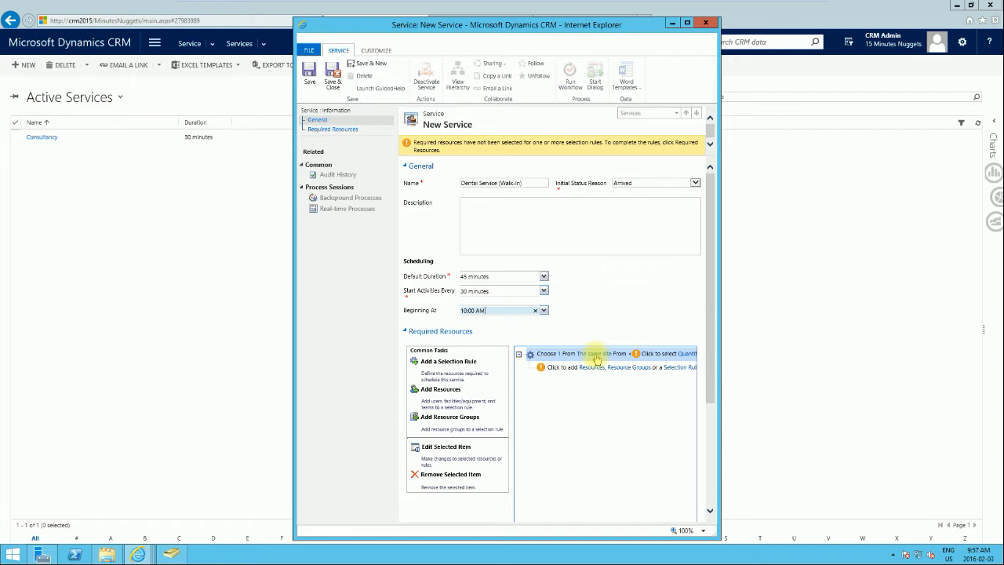
- Edit the required-resources selection rule so that its selection site is Any site, and apply it
double_click(596, 359)
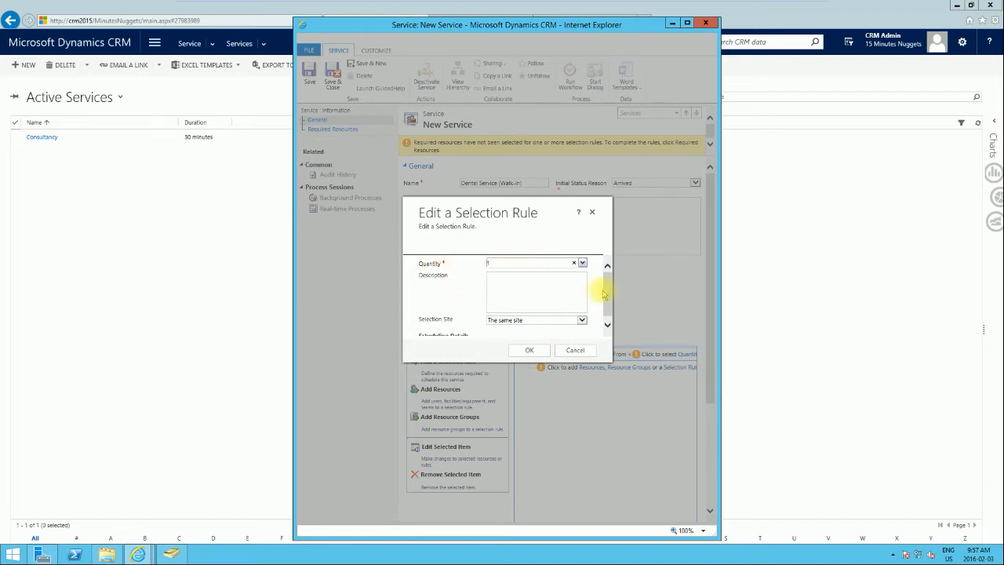
left_click_drag(605, 287, 607, 314)
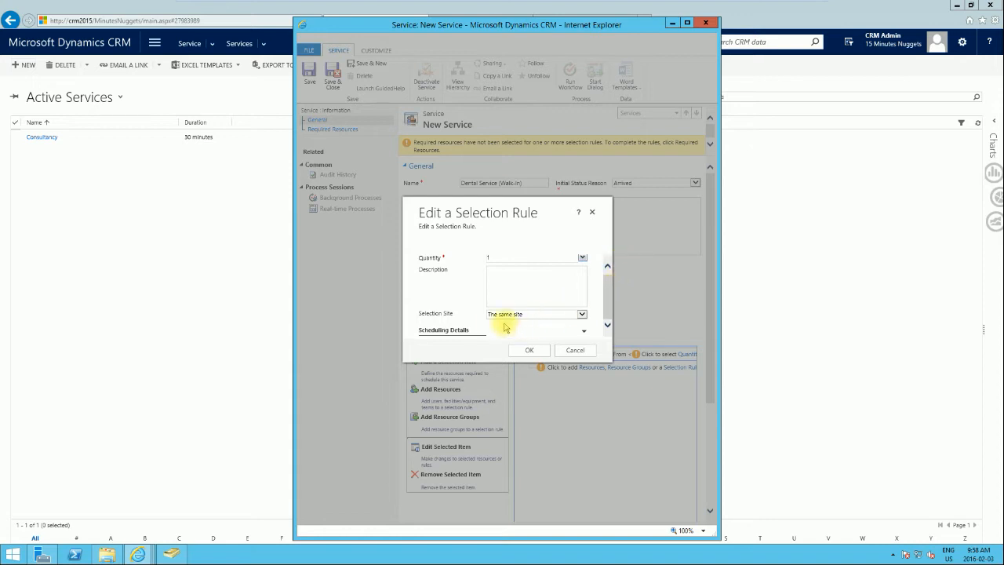
left_click(582, 315)
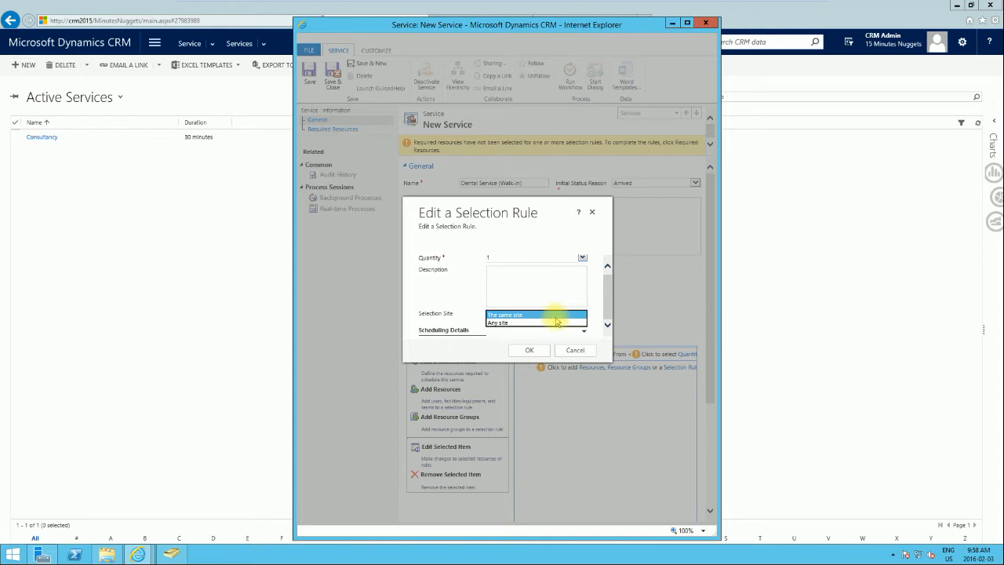
left_click(551, 322)
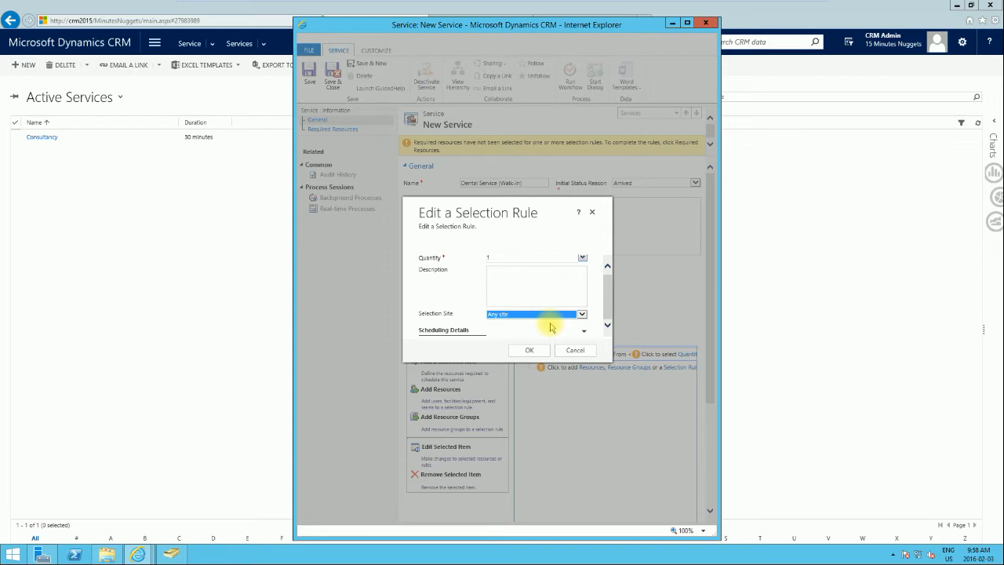
left_click(605, 323)
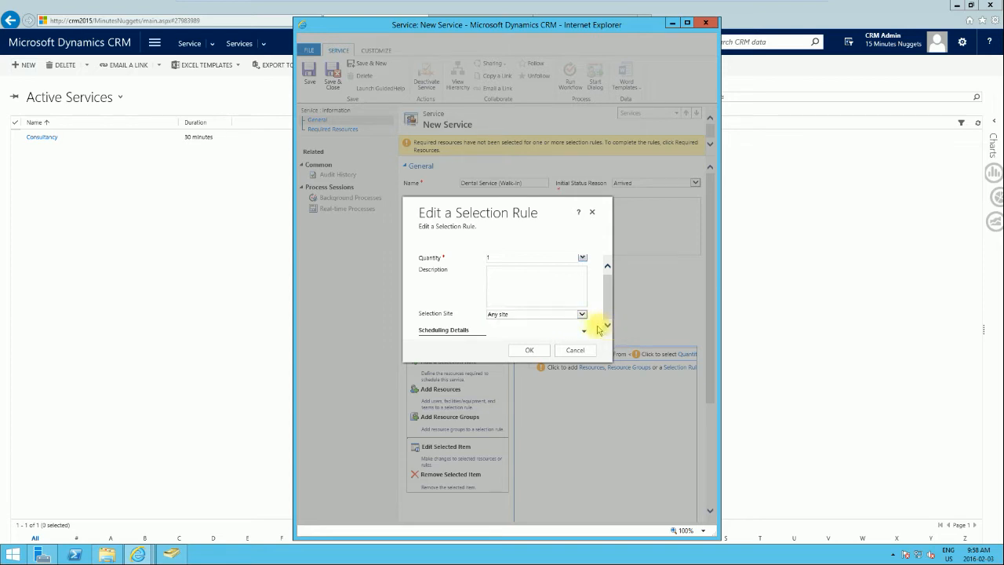
left_click(584, 331)
left_click(530, 352)
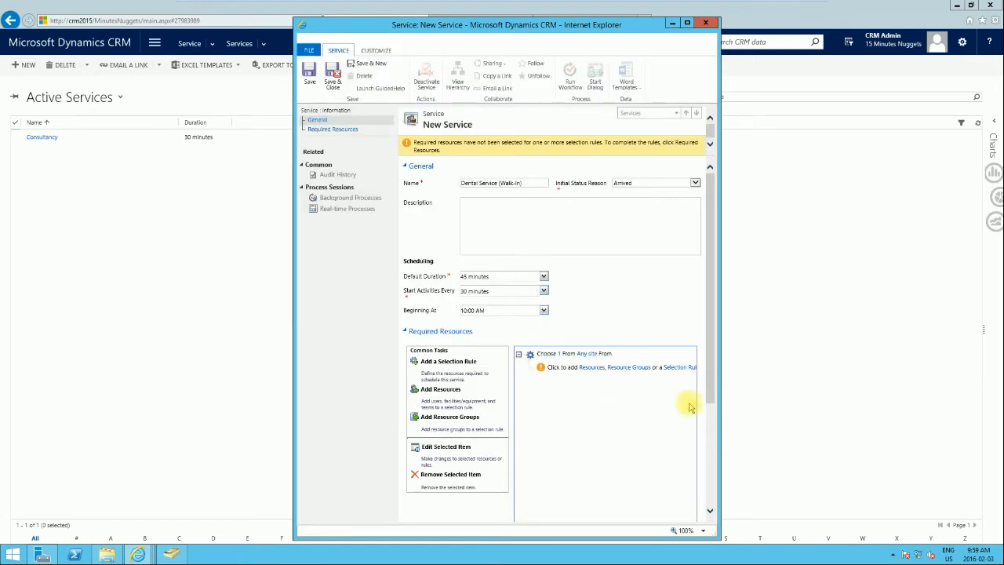
- Add the doctor's user record as a resource under the selection rule
left_click(589, 370)
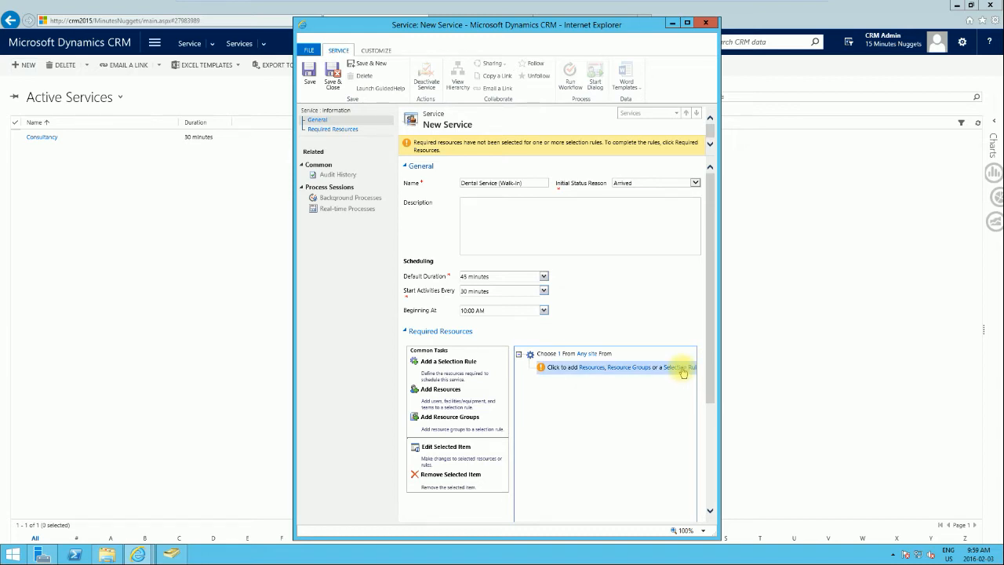
left_click(594, 369)
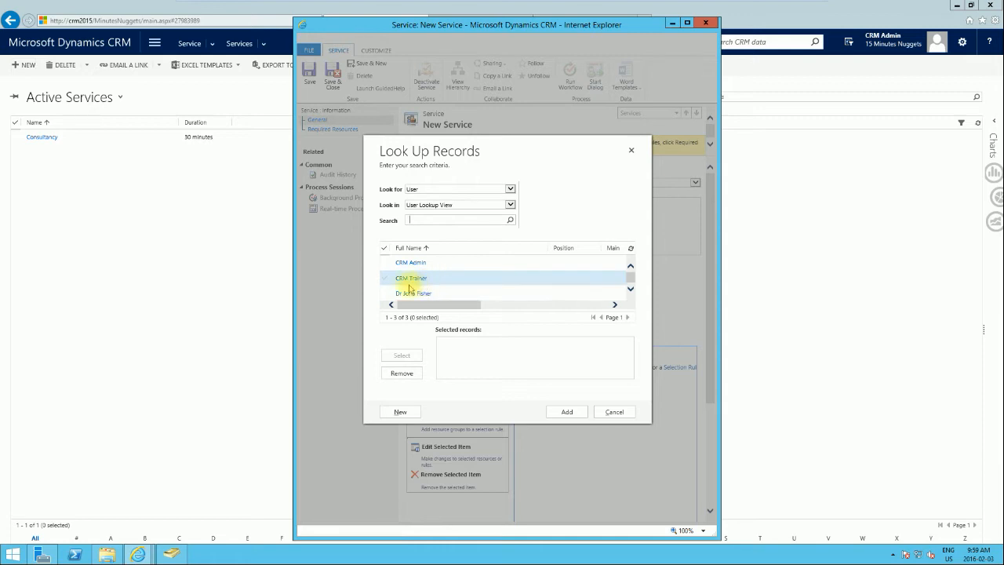
left_click(382, 293)
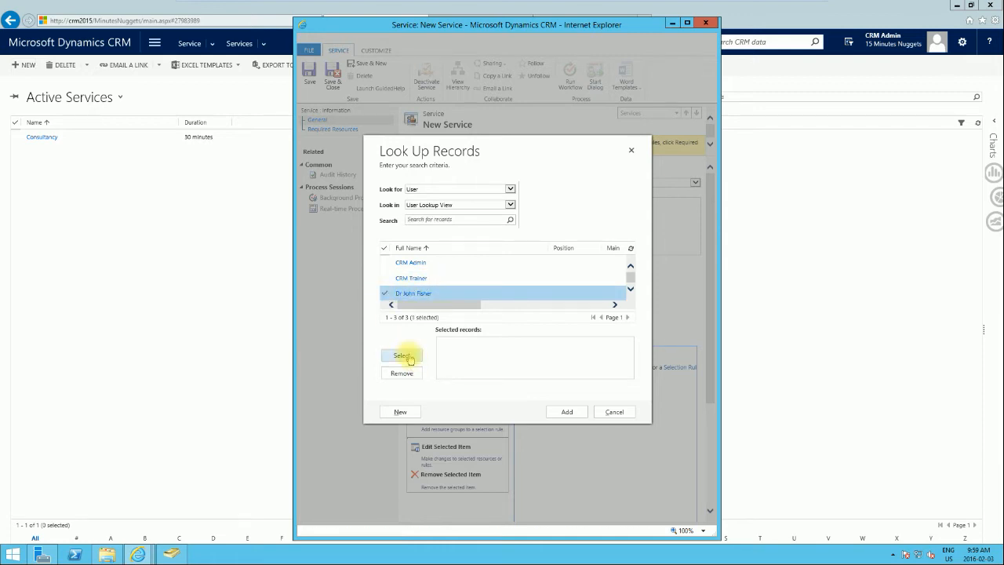
left_click(403, 355)
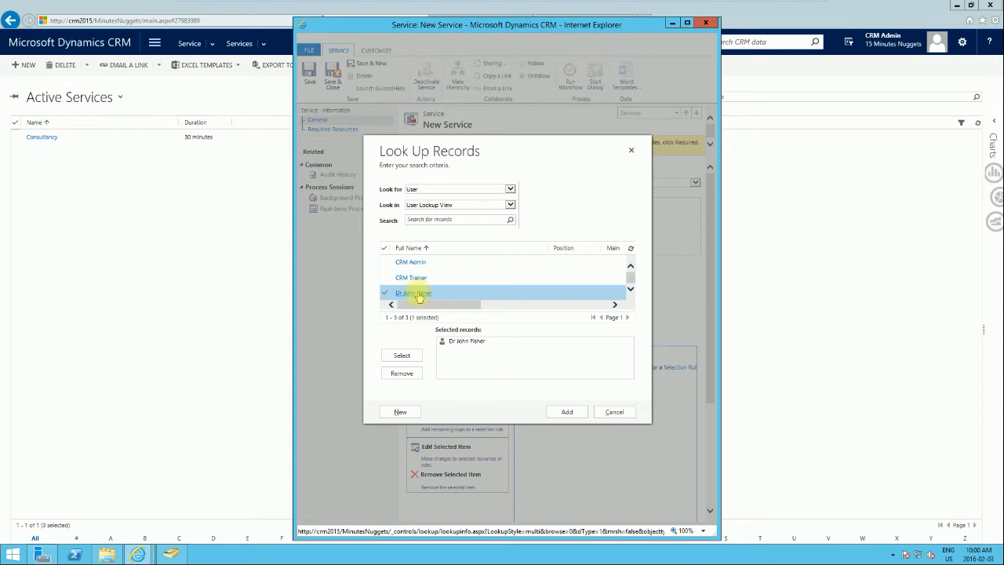
left_click(509, 188)
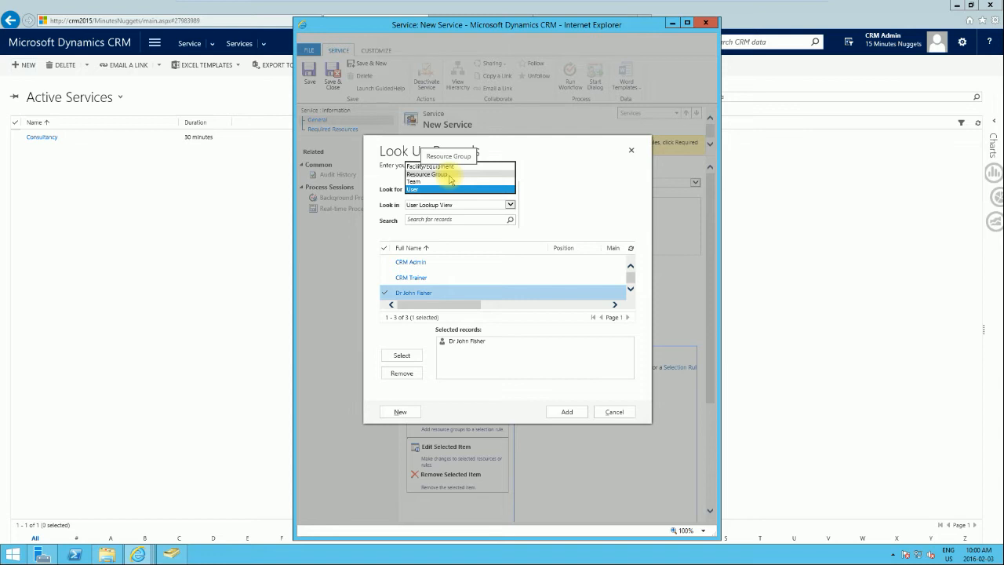
left_click(570, 207)
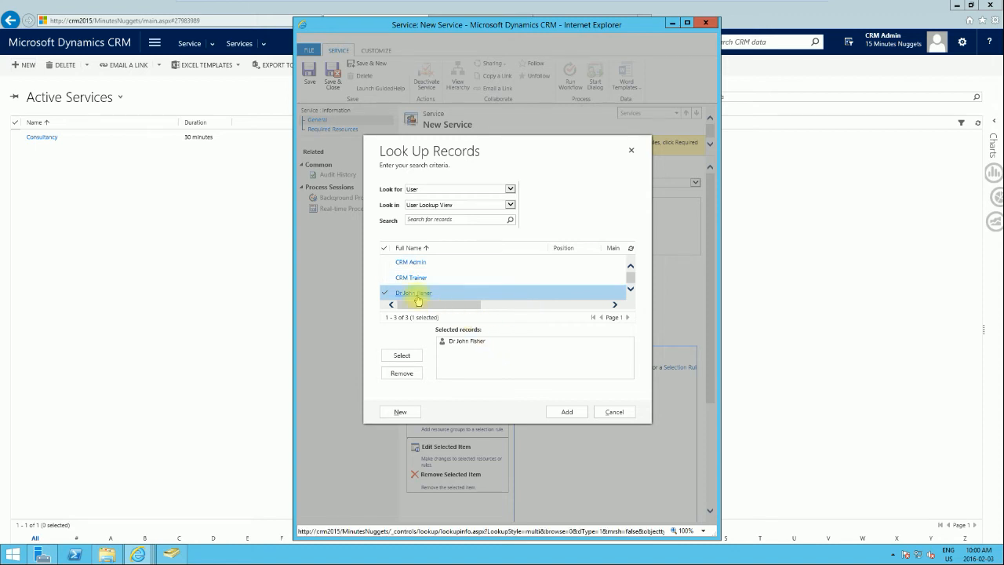
left_click(568, 413)
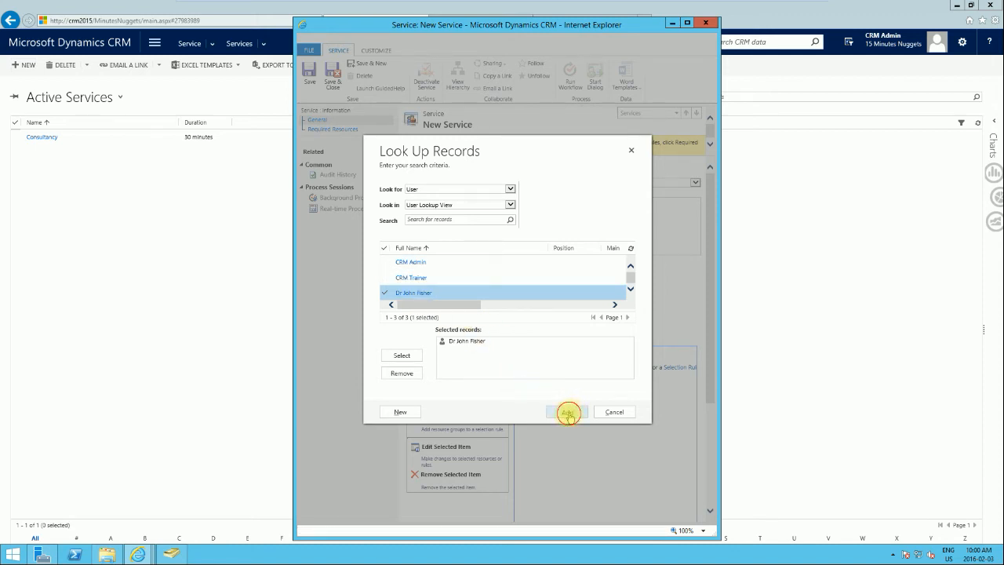
left_click(561, 350)
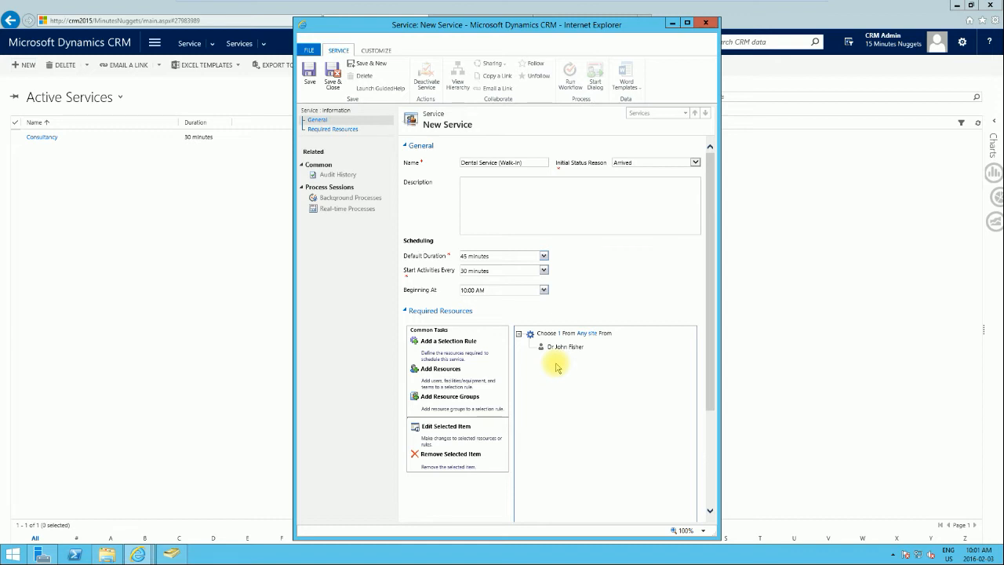
- Add the Rooms resource group to the selection rule, and save and close the service
left_click(441, 368)
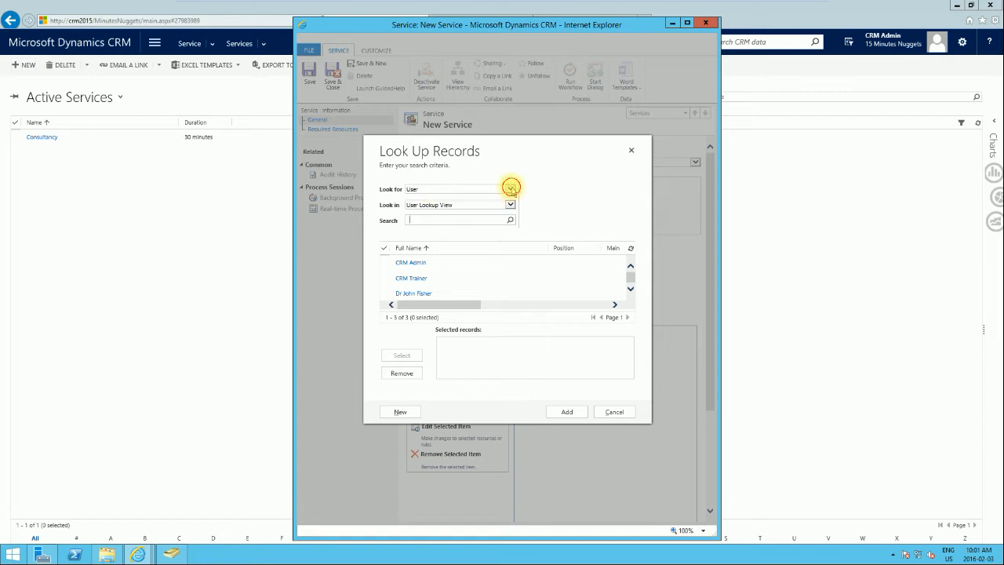
left_click(510, 189)
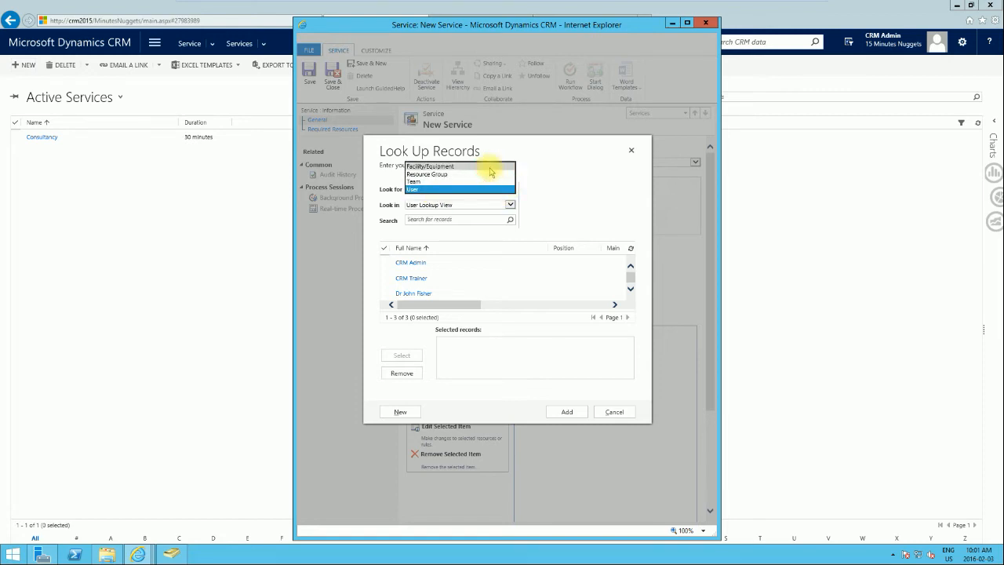
left_click(489, 167)
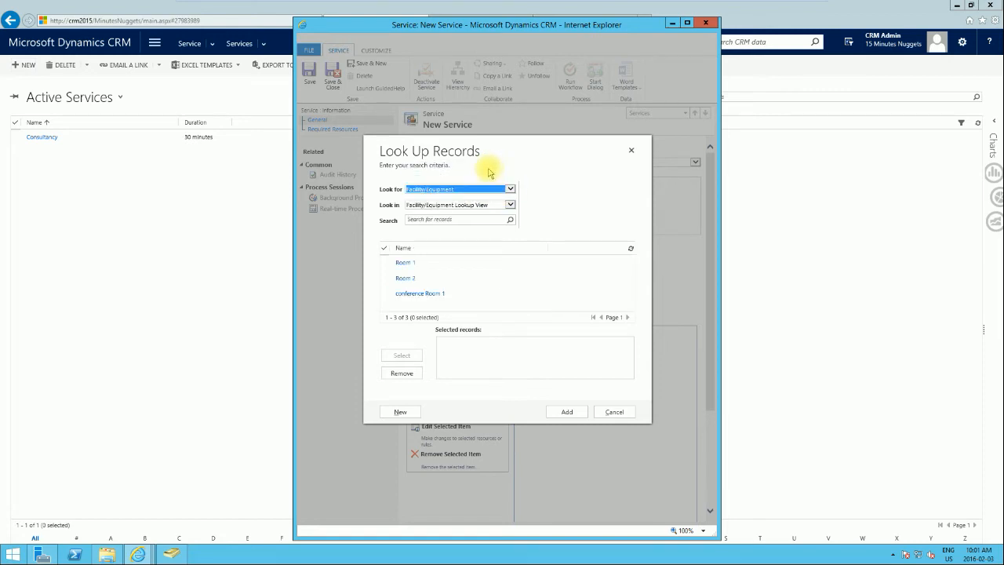
left_click(385, 262)
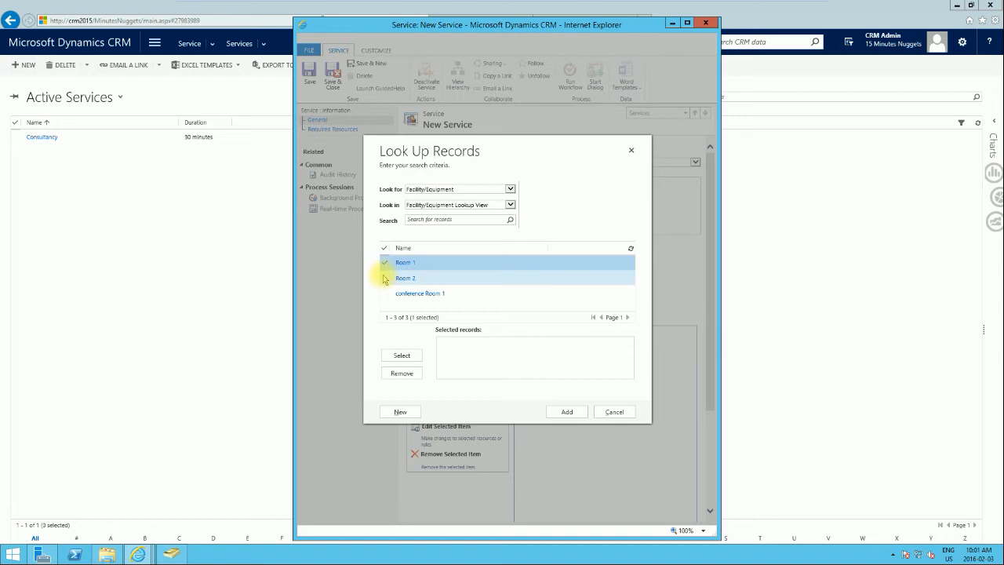
left_click(384, 277)
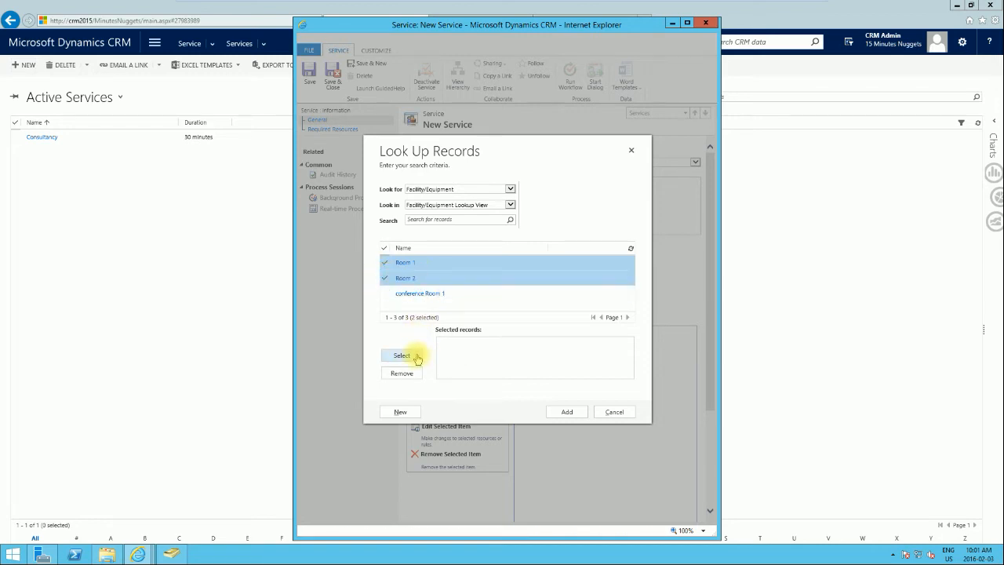
left_click(510, 189)
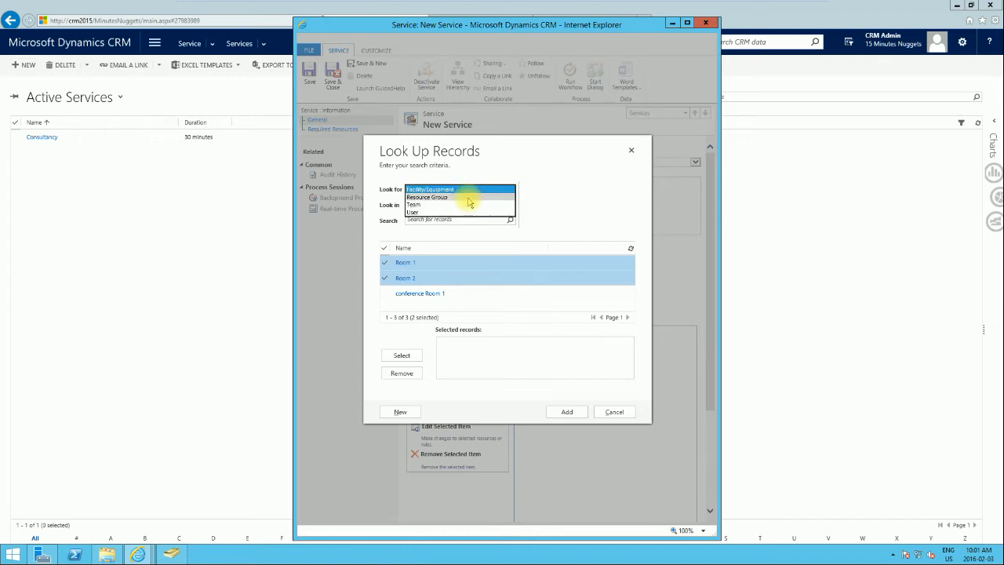
left_click(469, 196)
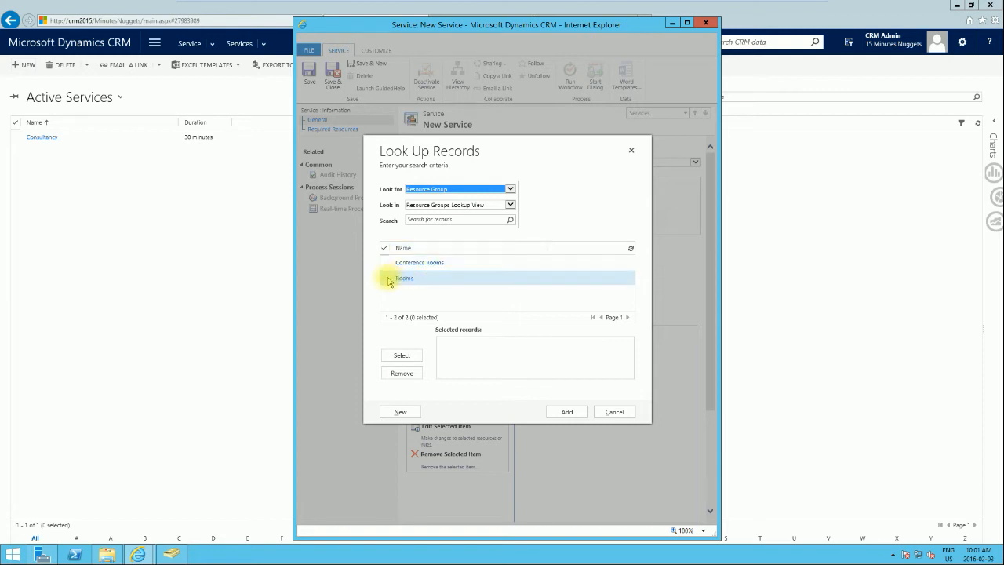
left_click(386, 280)
left_click(400, 355)
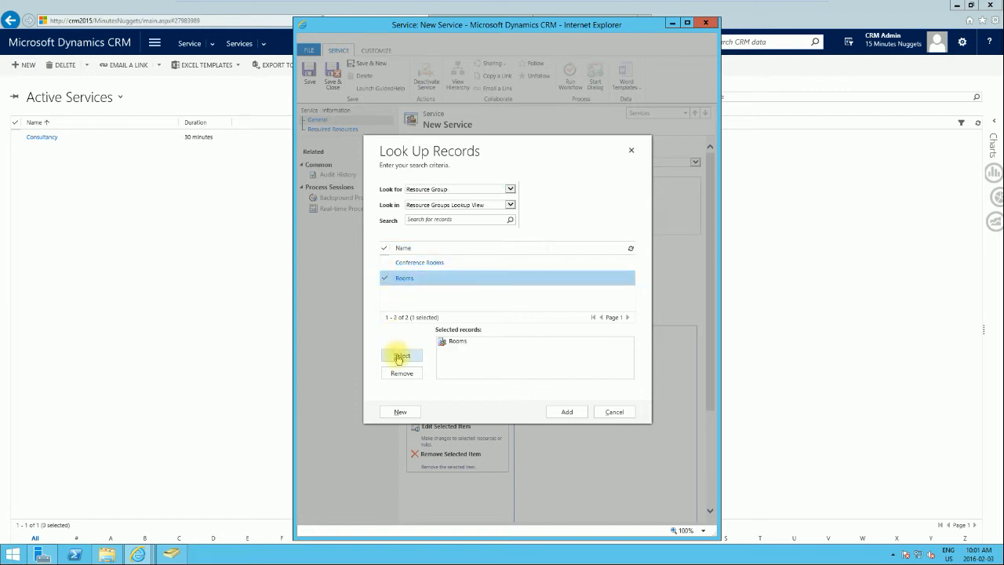
left_click(573, 414)
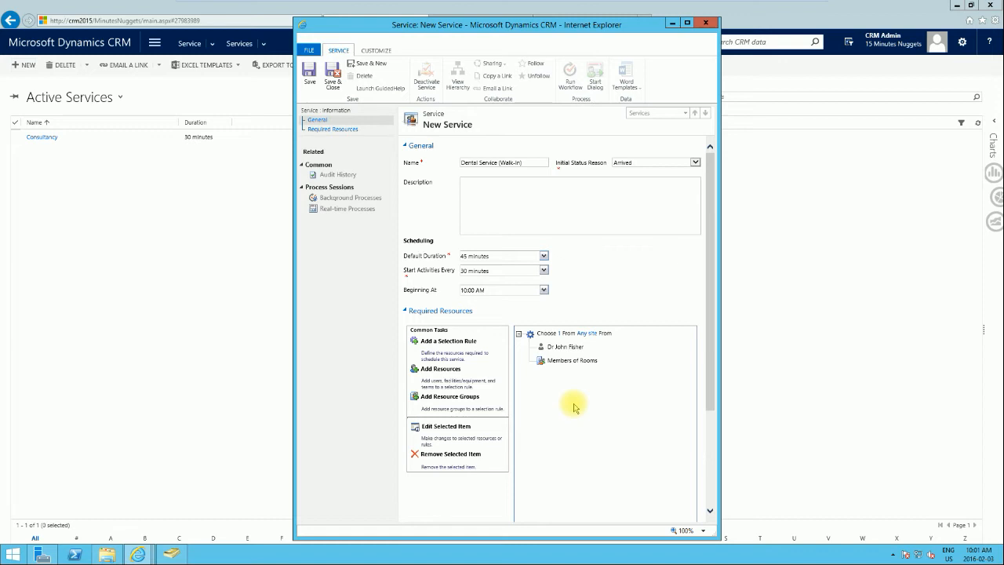
left_click(561, 363)
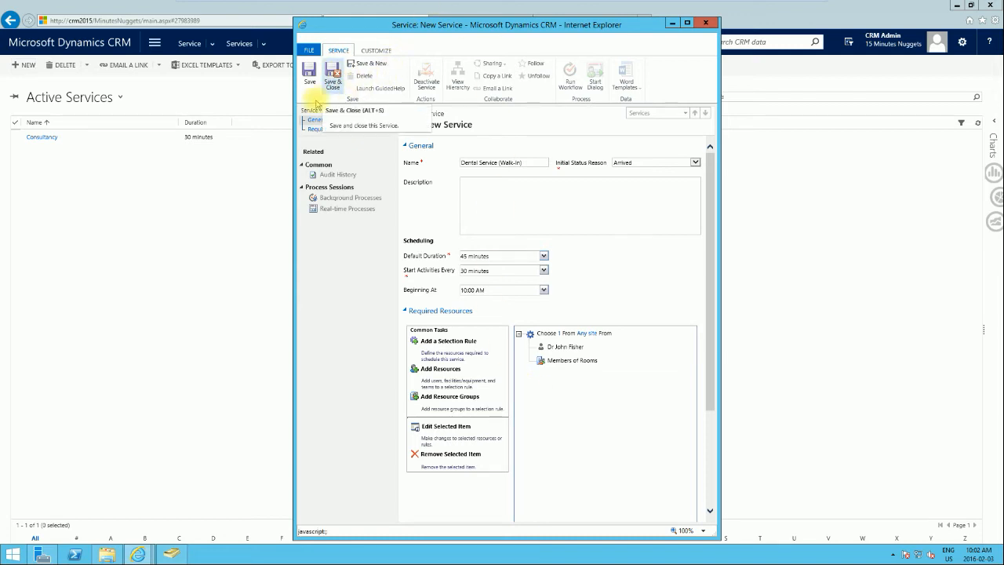
left_click(332, 80)
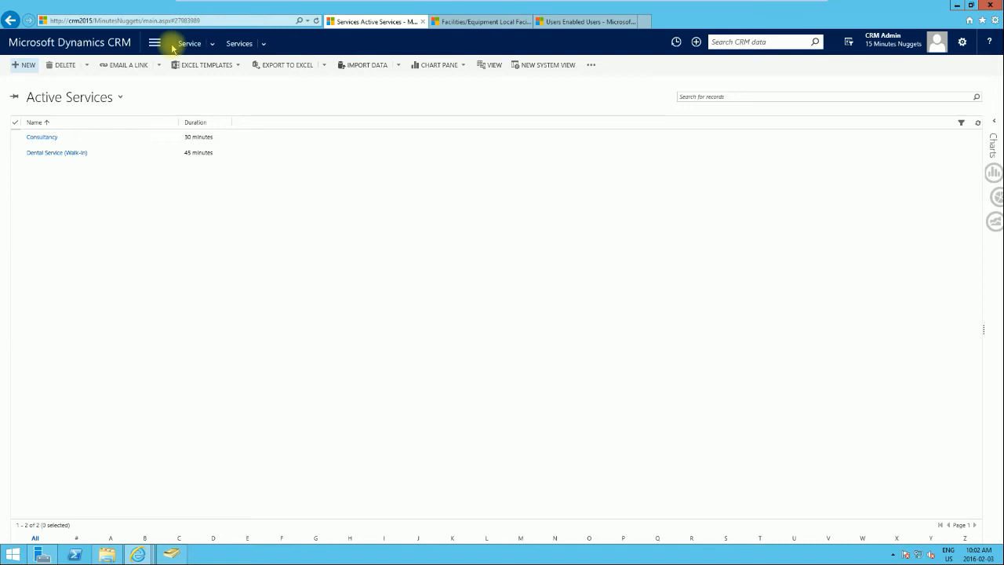
- From the Service Calendar, start scheduling a service activity and set its customer to the first listed contact
left_click(211, 43)
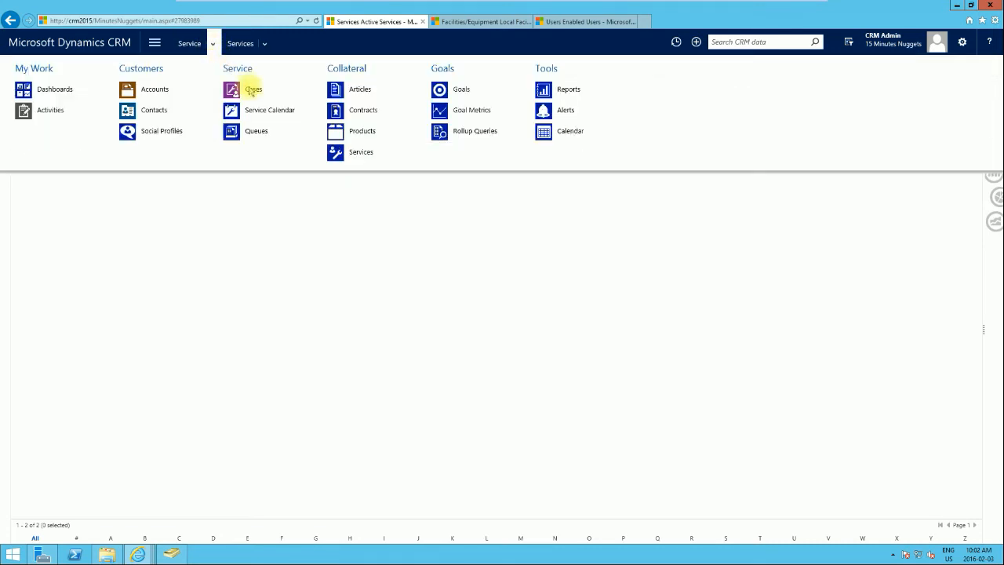
left_click(268, 115)
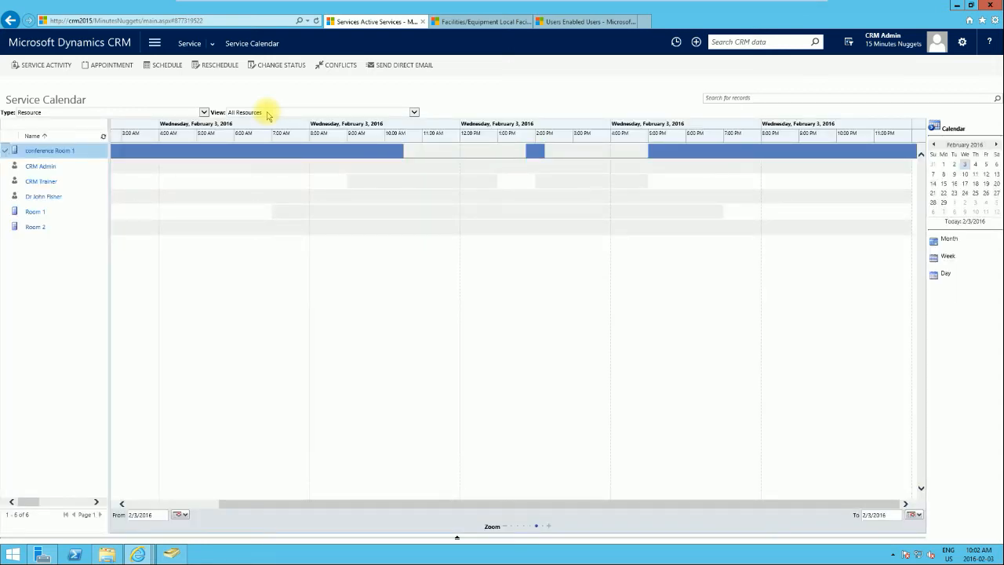
left_click(167, 65)
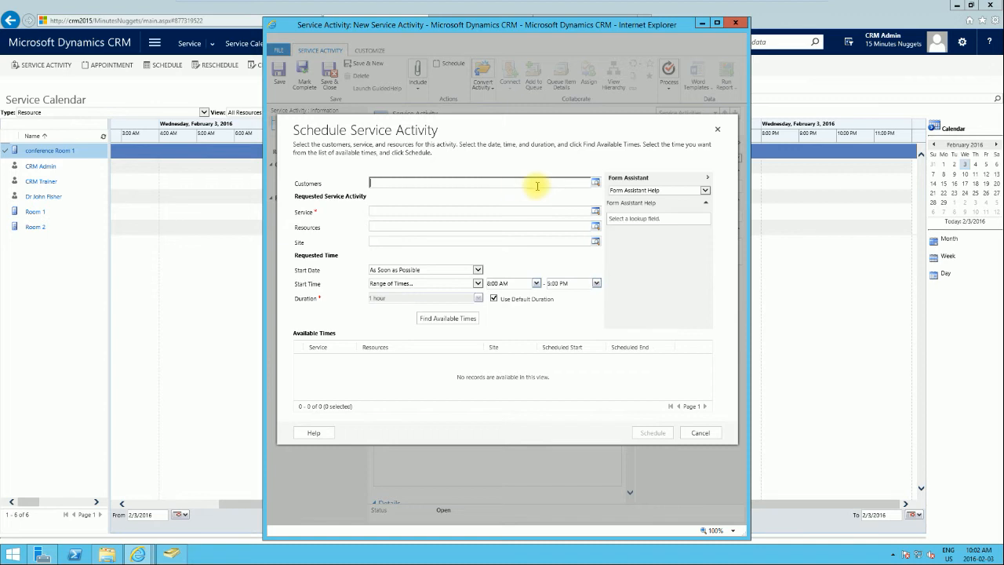
left_click(594, 184)
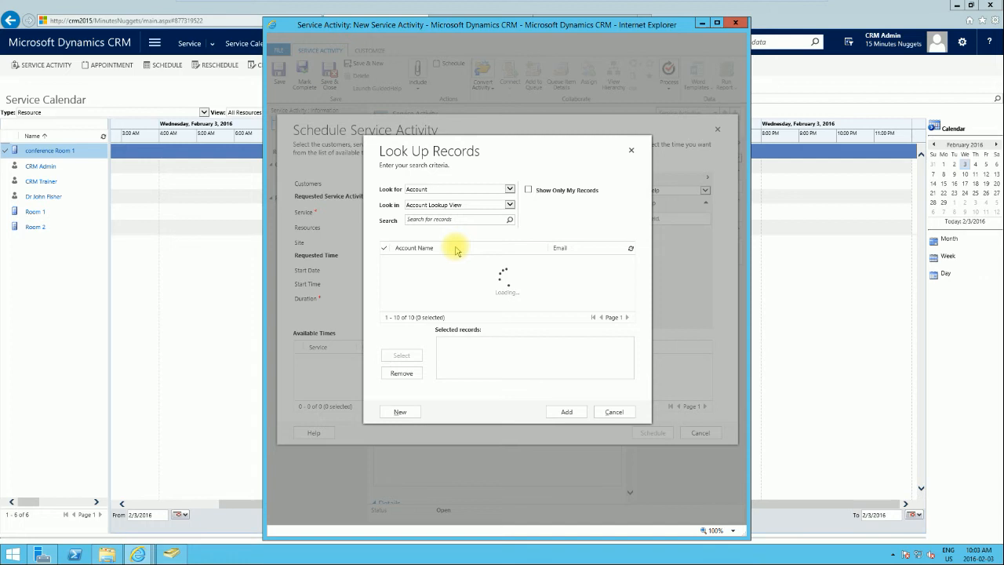
left_click(509, 189)
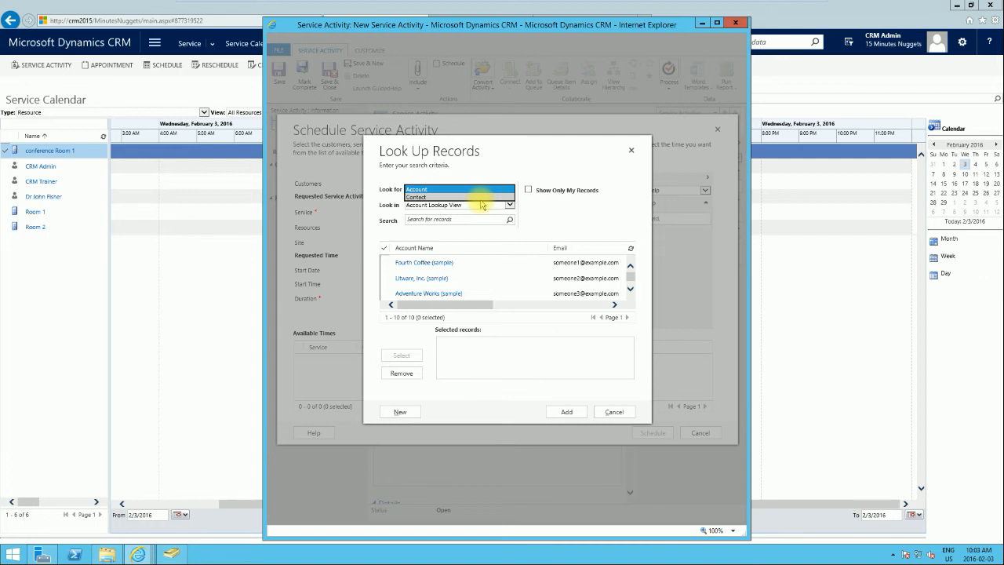
left_click(480, 196)
left_click(386, 264)
left_click(402, 355)
left_click(565, 409)
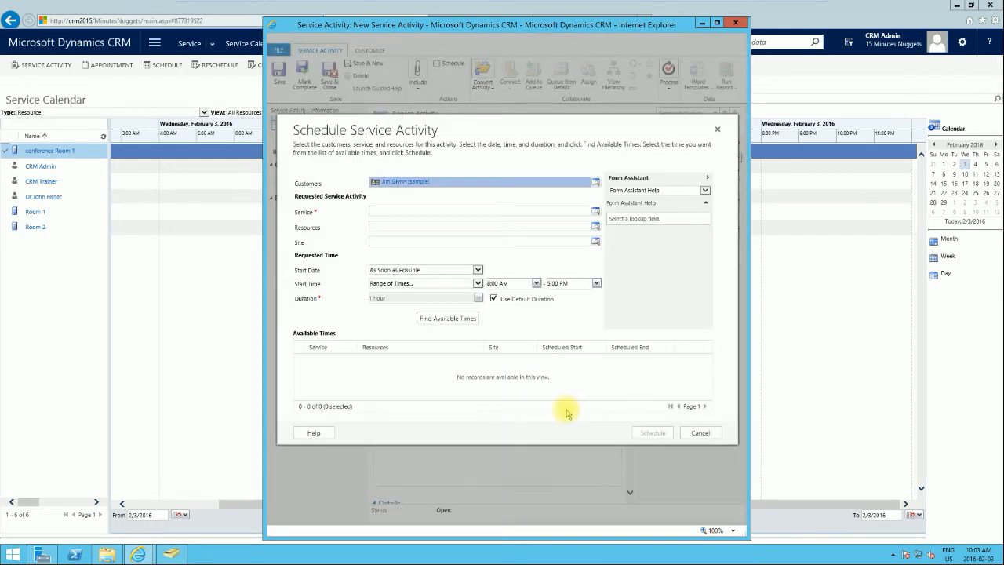
- Request the Dental Service (Walk-In) service for the activity and find its available times
left_click(596, 213)
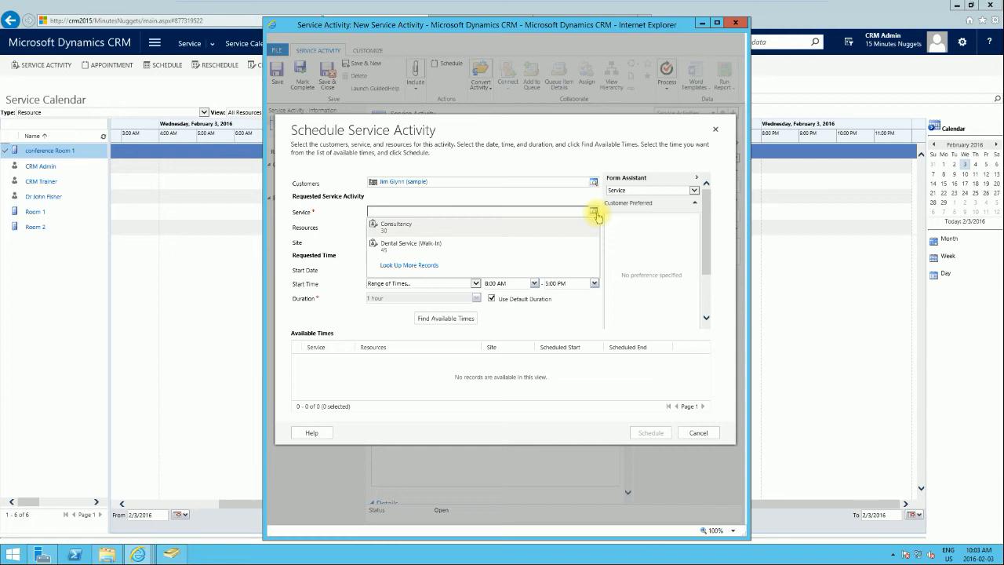
left_click(439, 246)
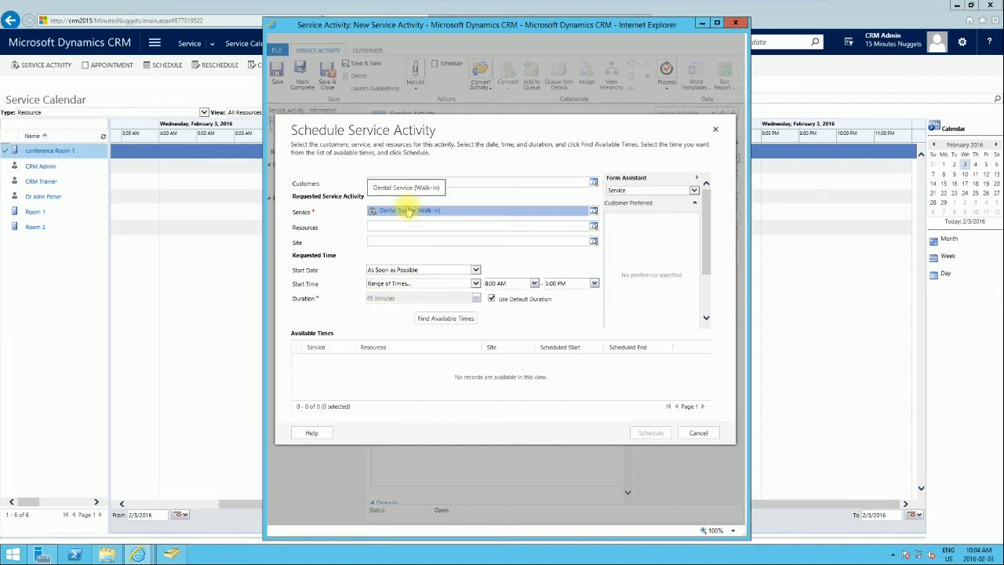
left_click(437, 319)
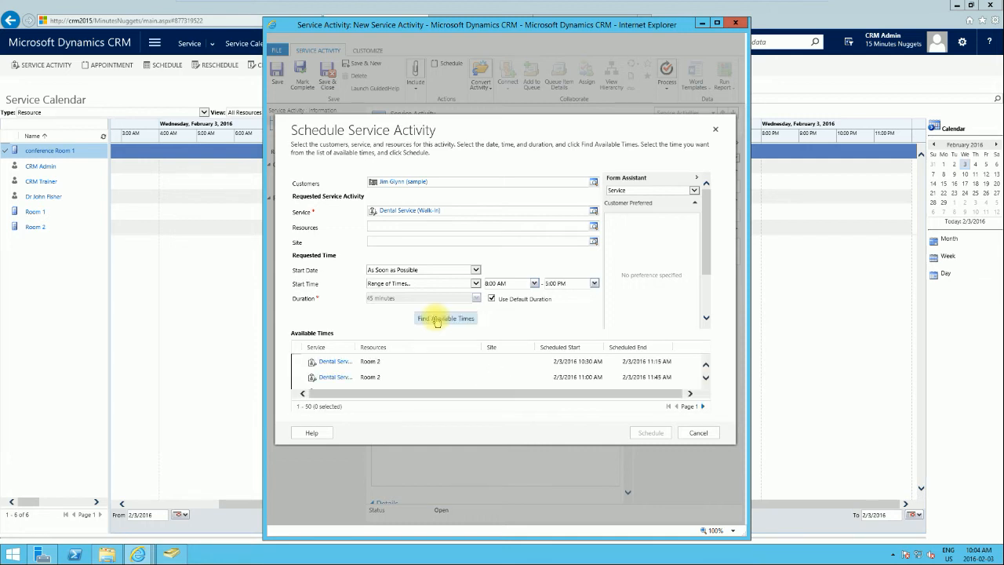
left_click(706, 365)
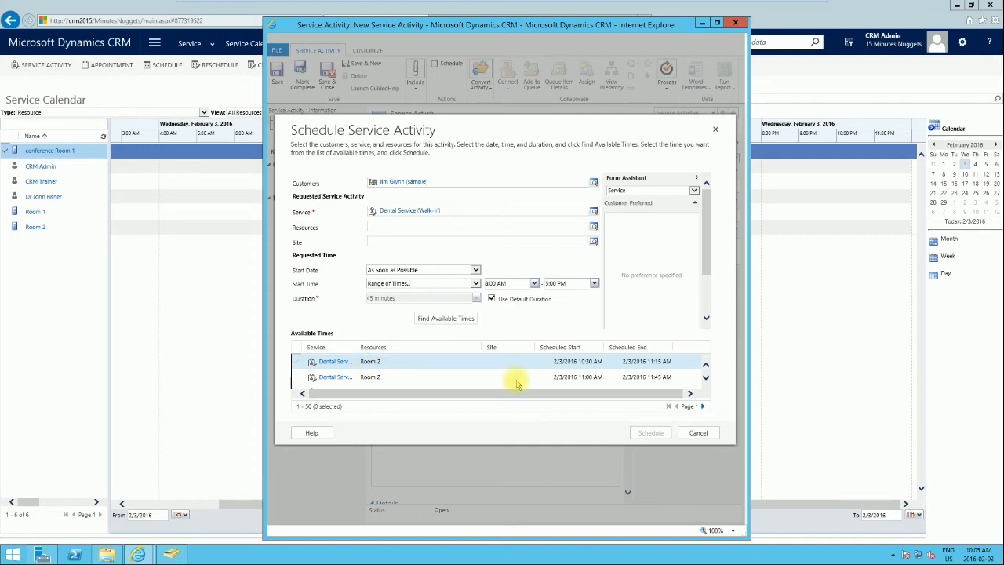
- Schedule the activity in Room 1 for 2/3/2016 at 1:00 PM, title it as the customer's dental appointment, and save and close it
scroll(403, 373, "down", 2)
left_click(297, 367)
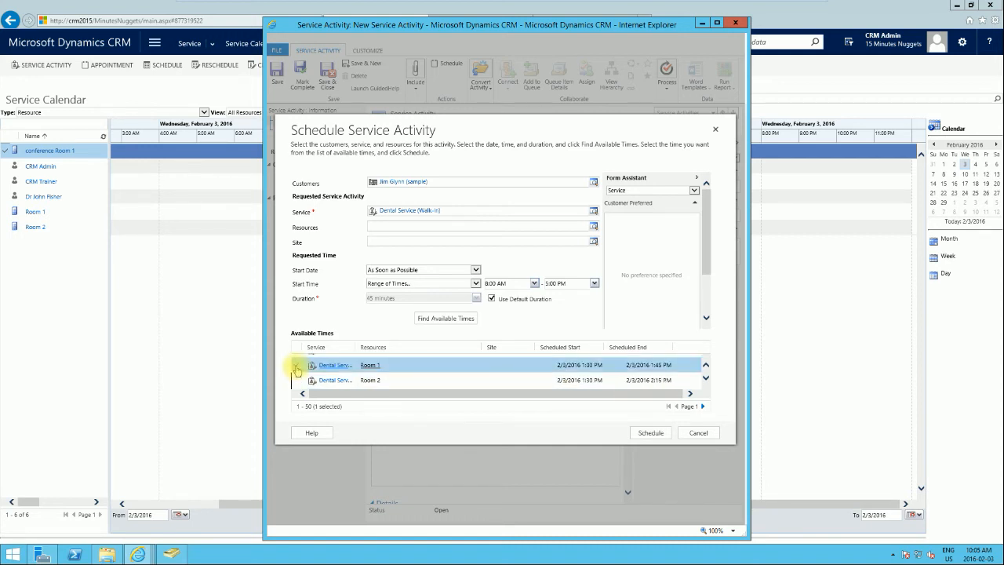
left_click(650, 433)
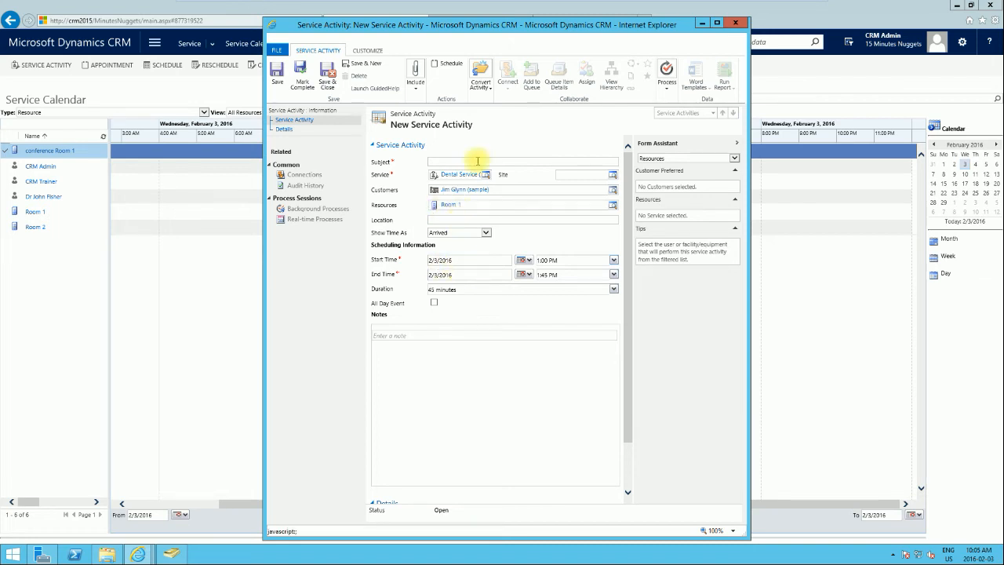
type("ntal Appointment for Jim")
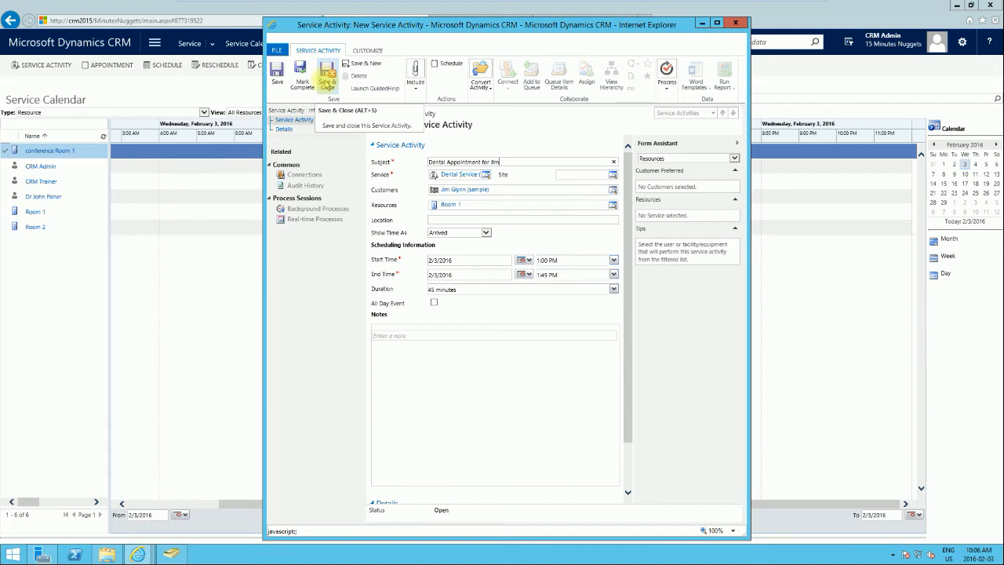
left_click(327, 78)
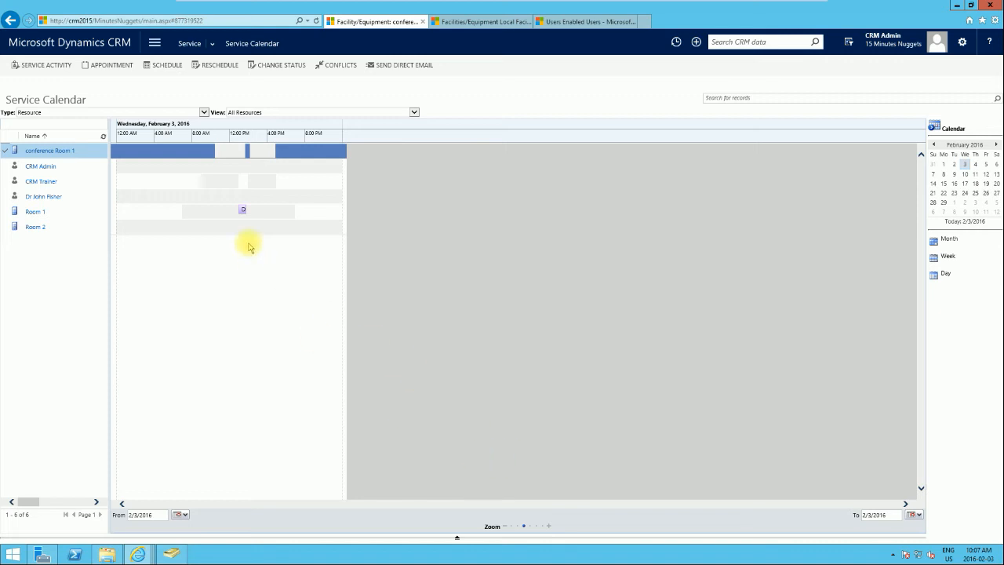
- Open the dental appointment booked for Room 1 from the calendar to review its details, and close it
mouse_move(243, 215)
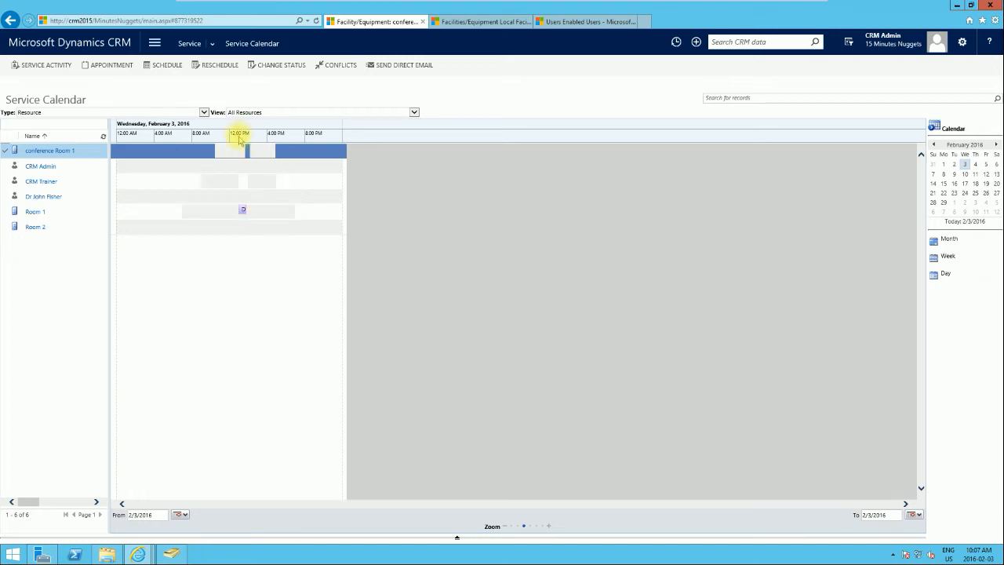
double_click(243, 211)
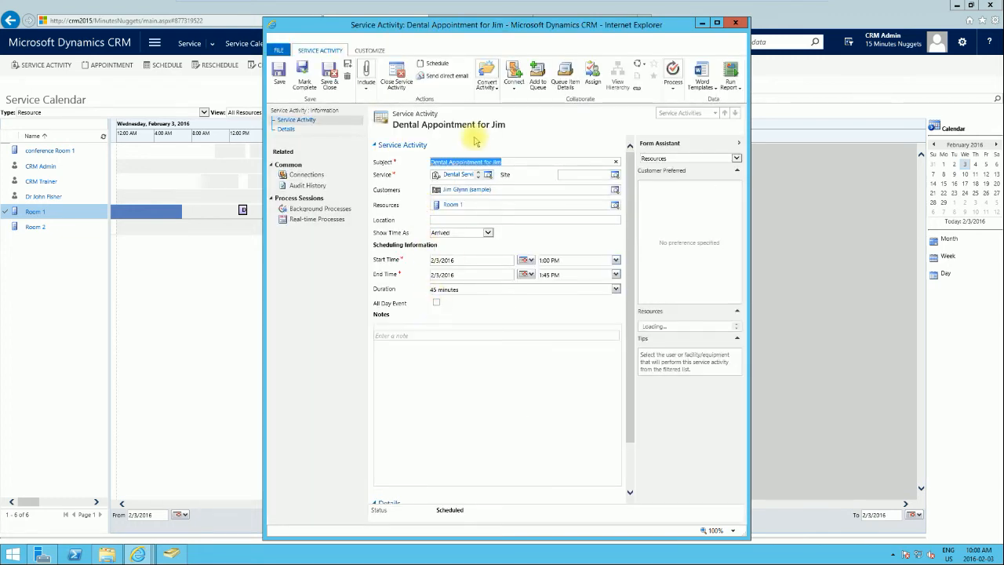
left_click(734, 23)
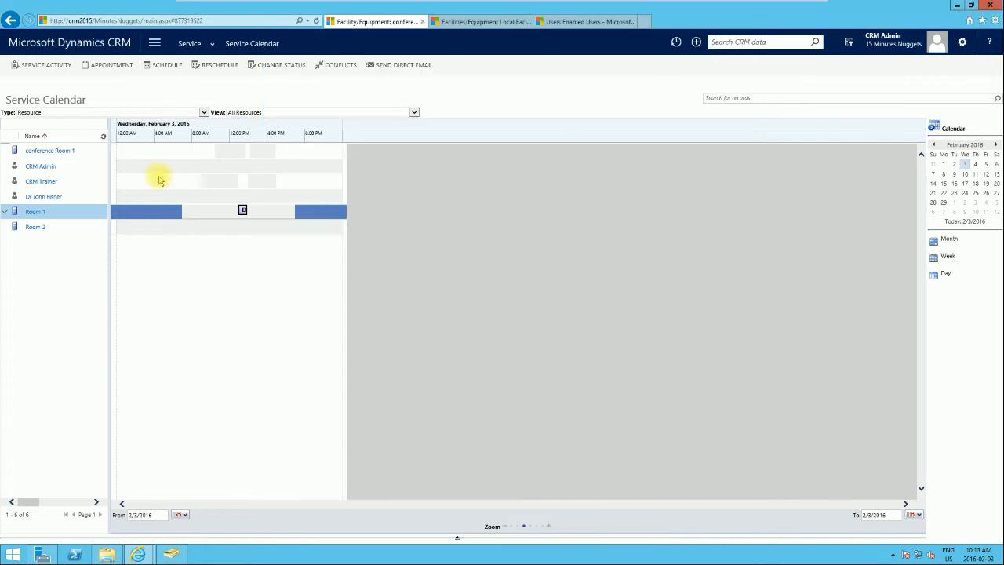
- Start scheduling another service activity and set its customer to the account Litware, Inc. (sample)
left_click(167, 65)
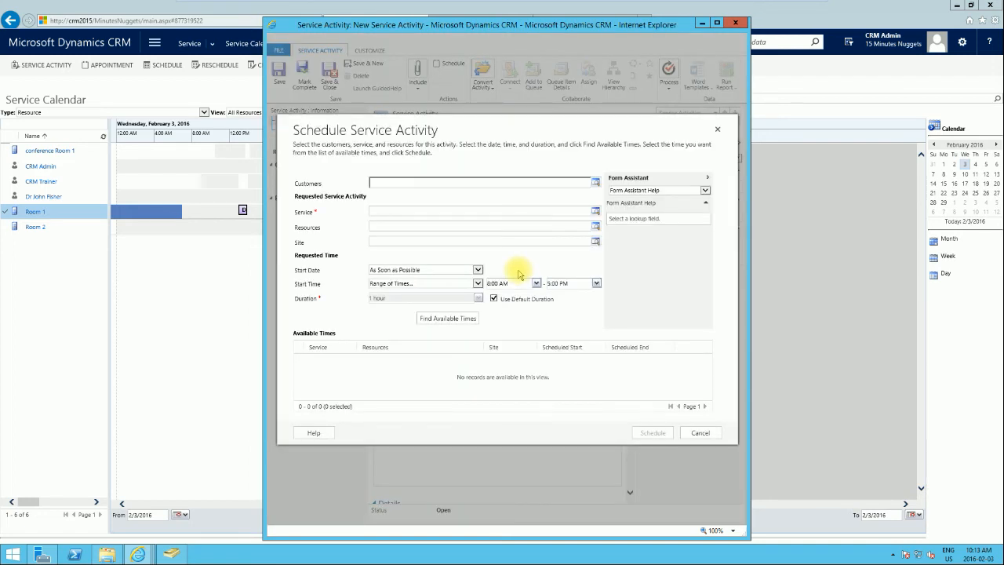
left_click(599, 184)
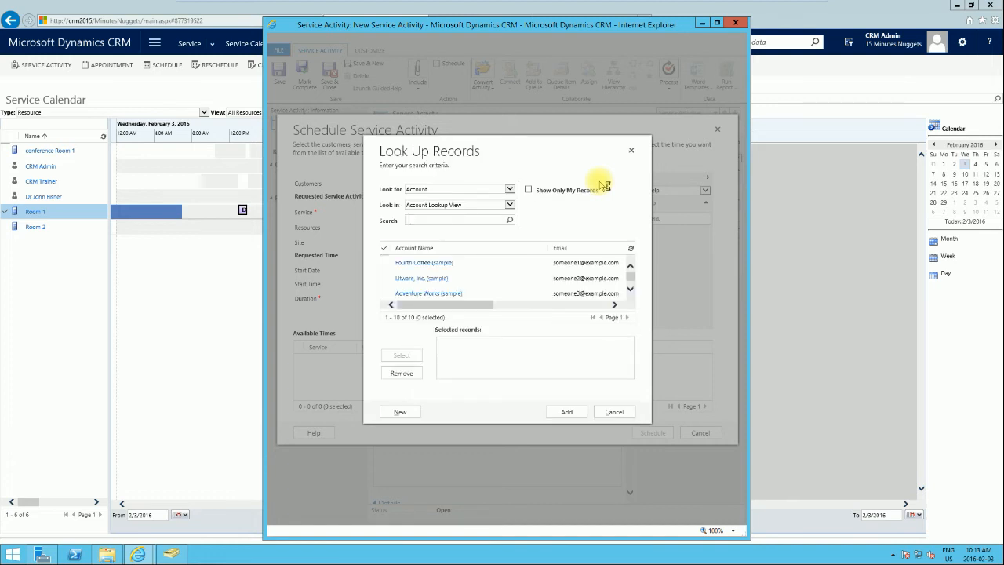
left_click(386, 280)
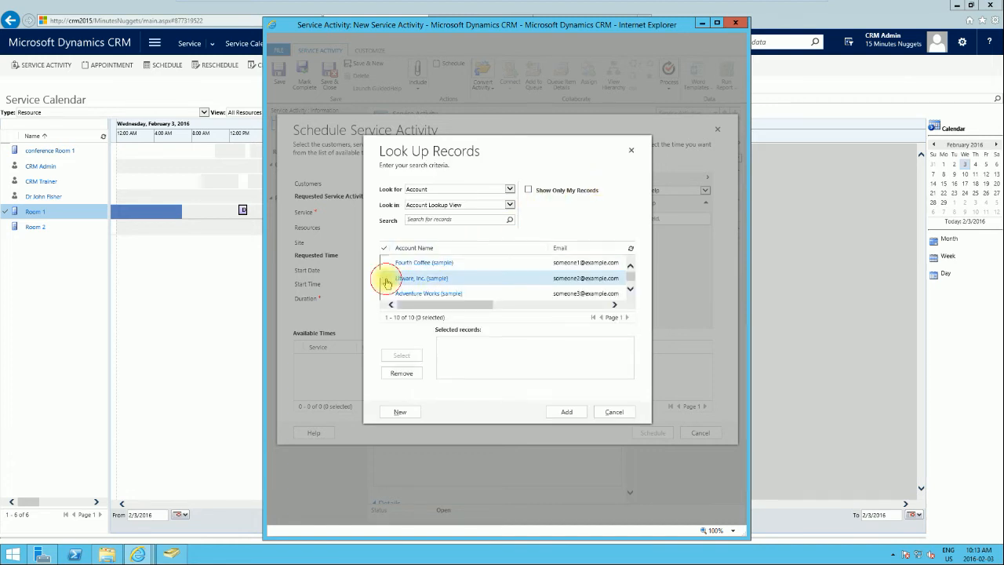
left_click(401, 357)
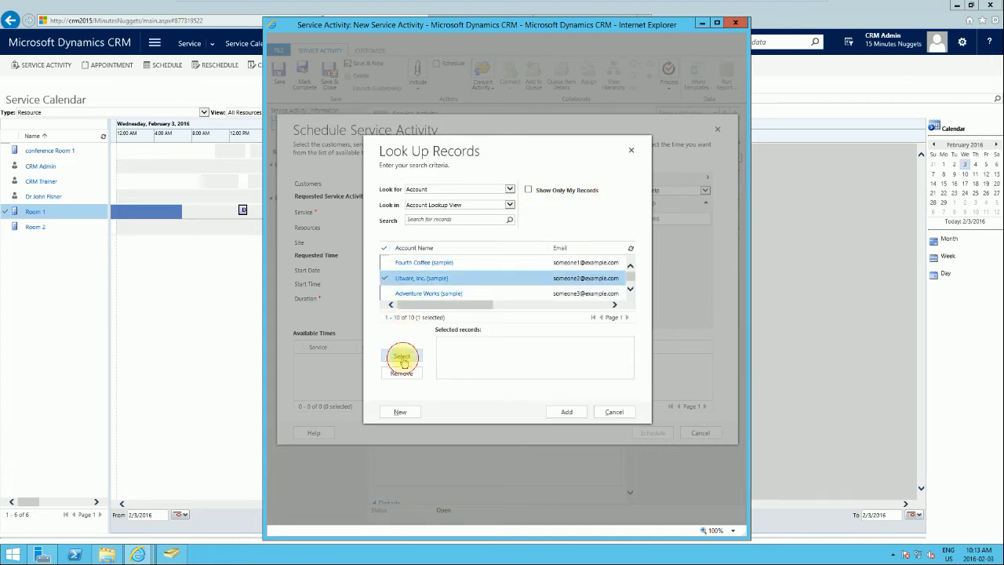
left_click(566, 411)
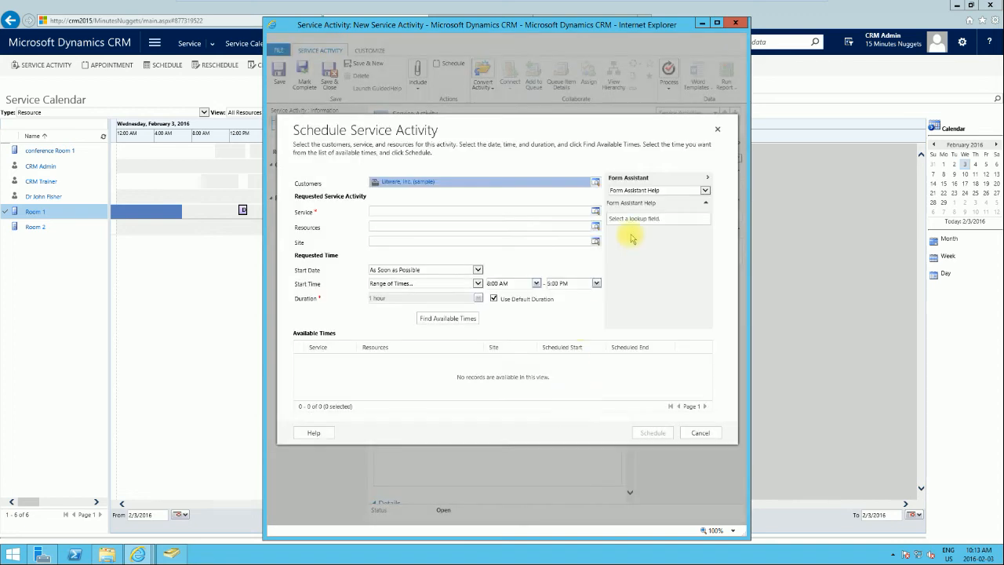
- Request the Consultancy service with CRM Trainer as the resource, and find its available times
left_click(595, 211)
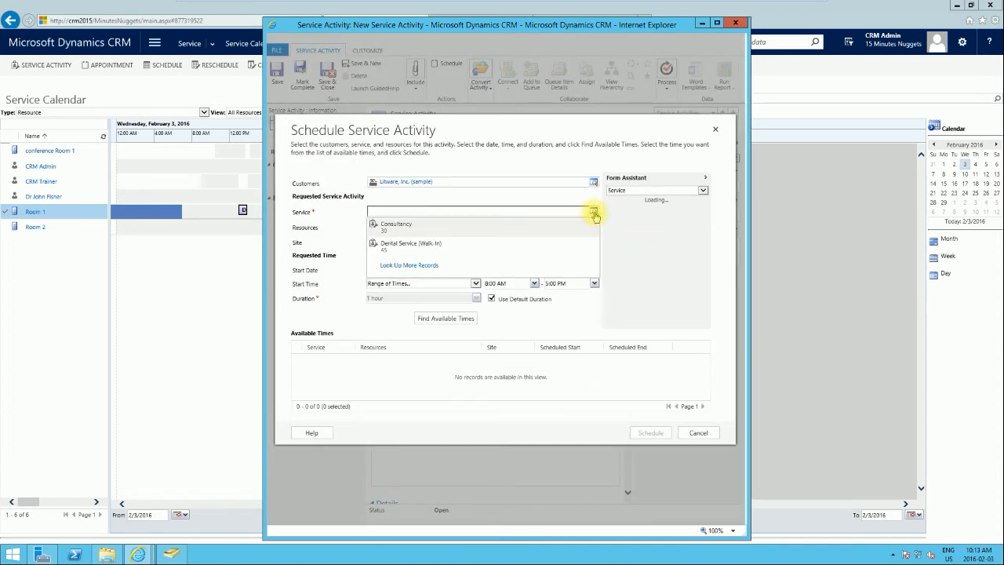
left_click(440, 227)
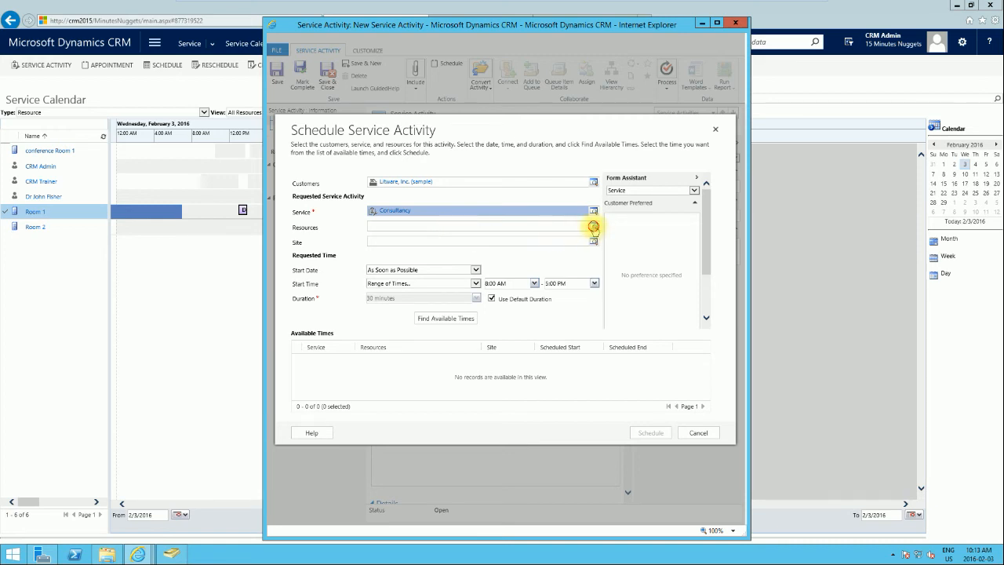
left_click(594, 226)
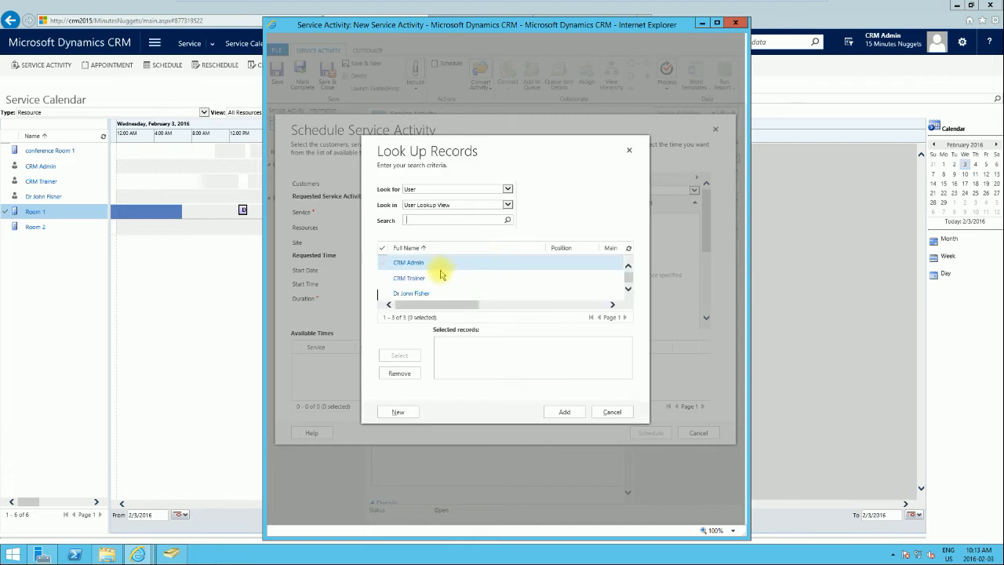
left_click(385, 279)
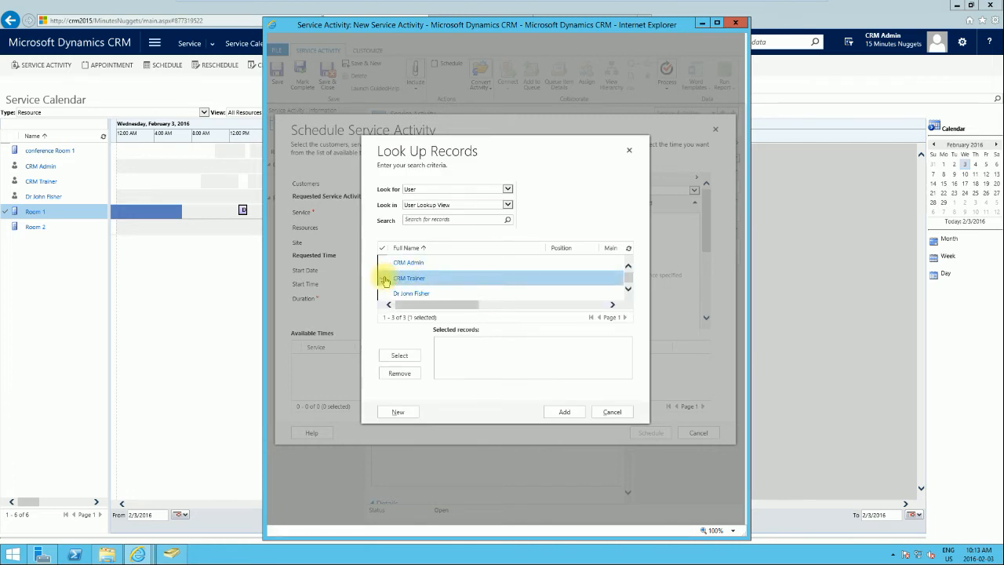
left_click(403, 356)
left_click(566, 411)
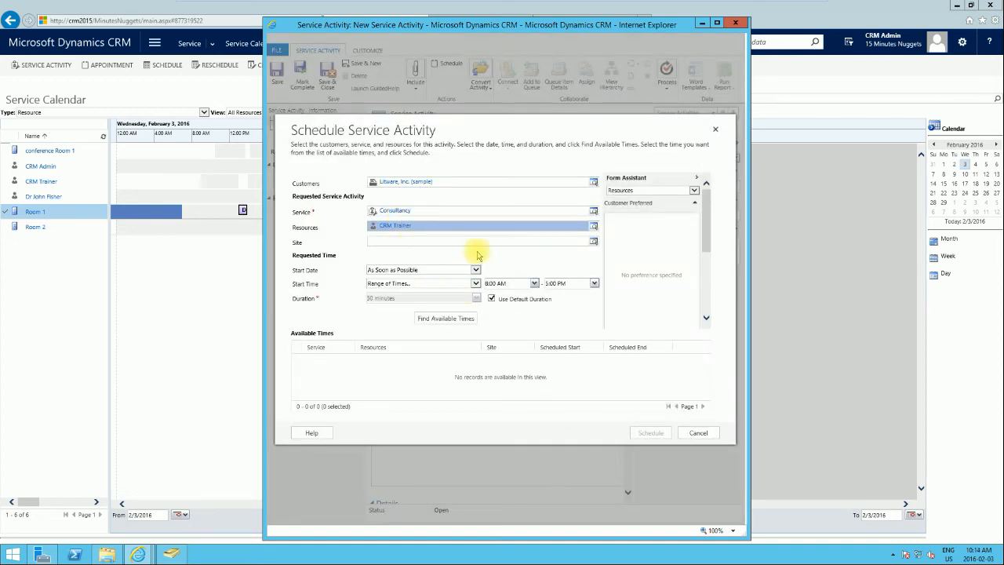
left_click(456, 319)
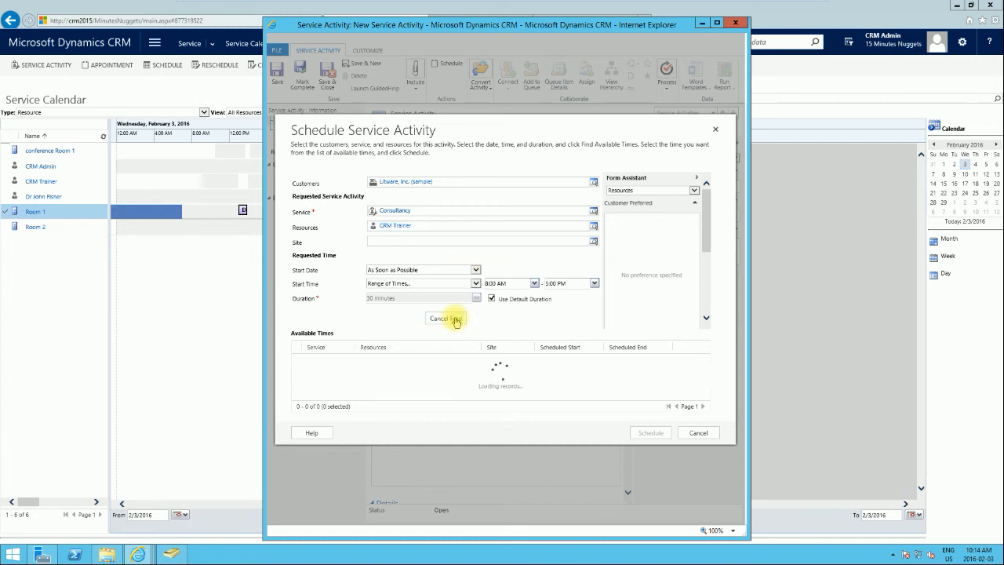
scroll(705, 380, "down", 2)
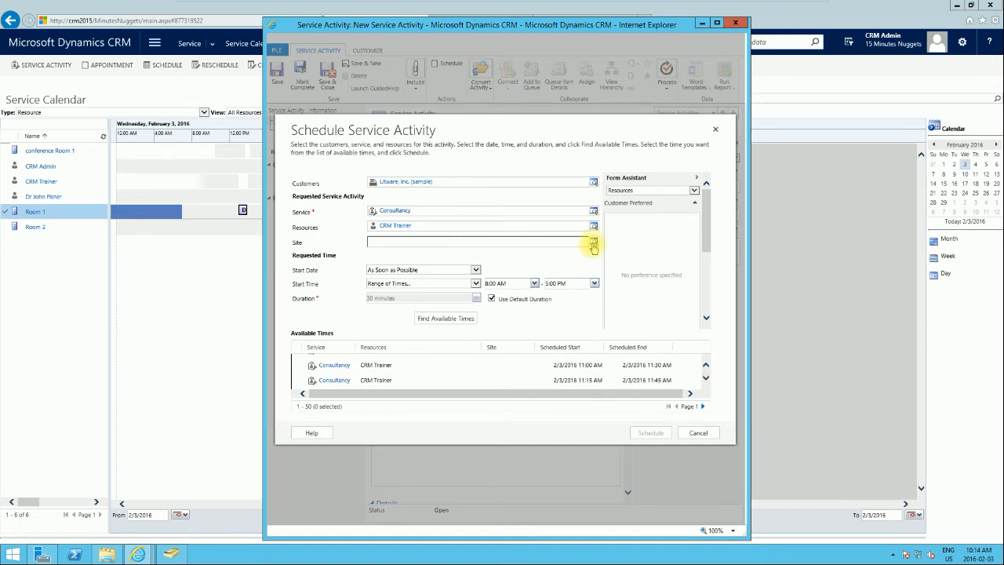
- Set the requested site to Clinic A and find the available times for that site
left_click(593, 244)
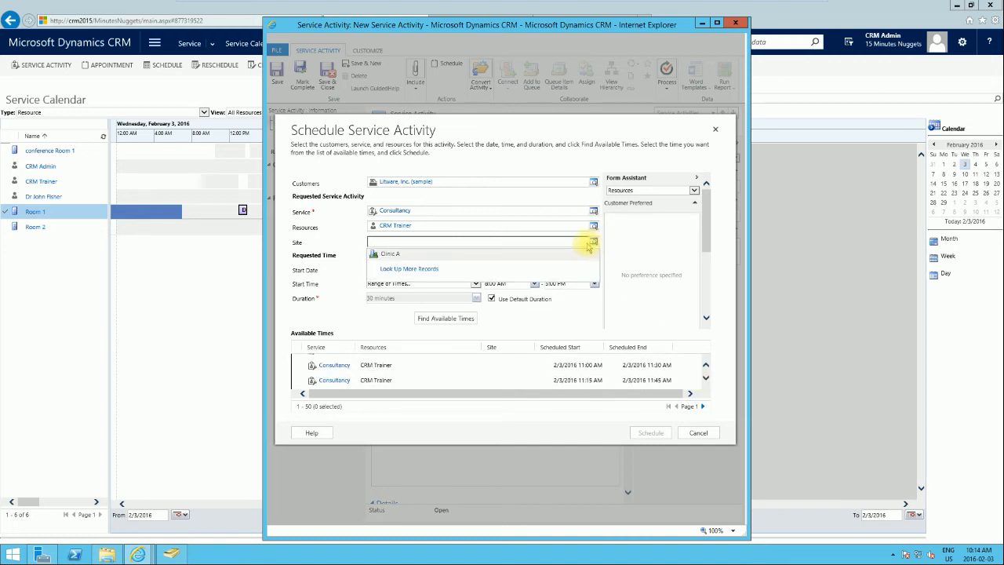
left_click(390, 256)
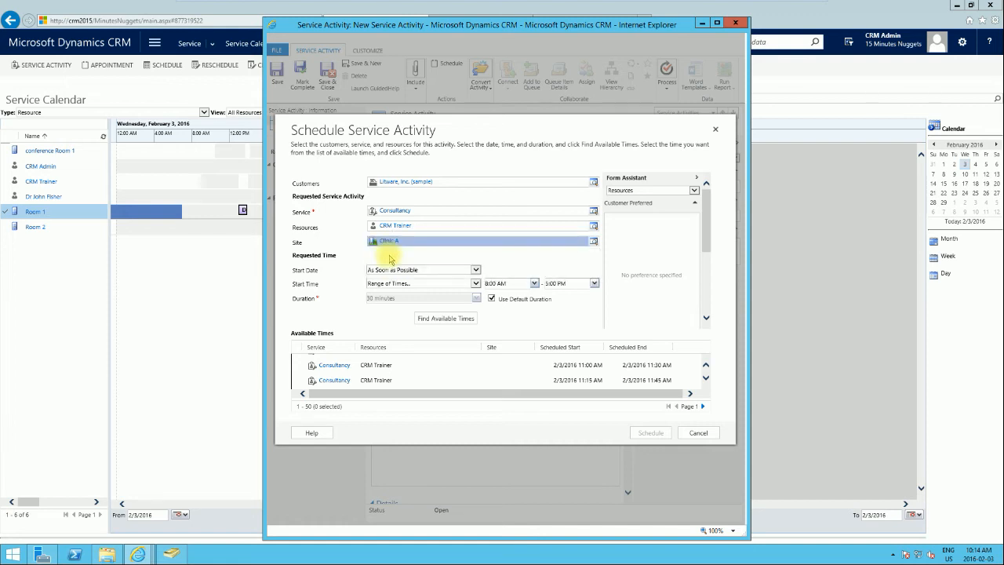
left_click(440, 320)
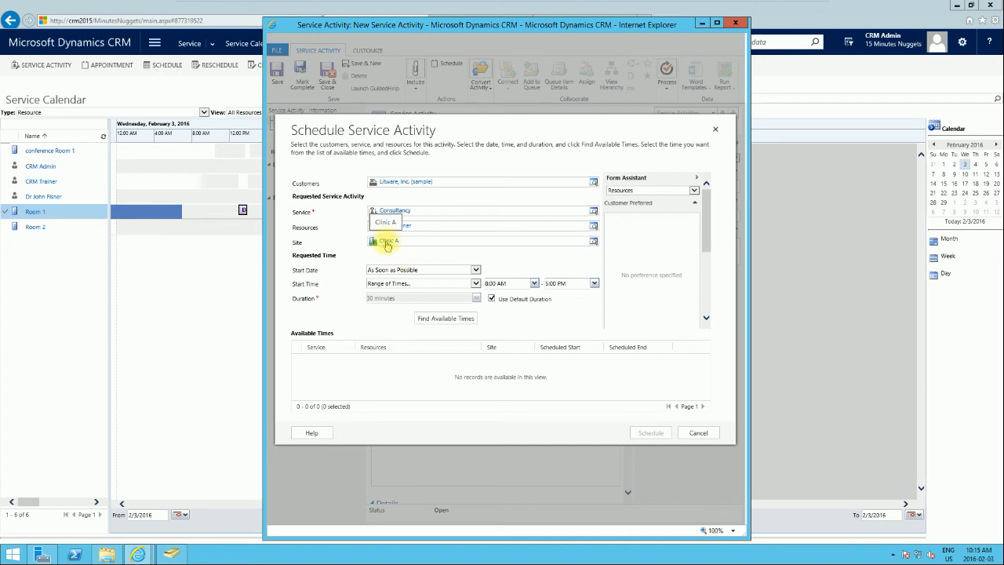
- Open the Clinic A site record and add the user CRM Trainer to its resources
left_click(387, 243)
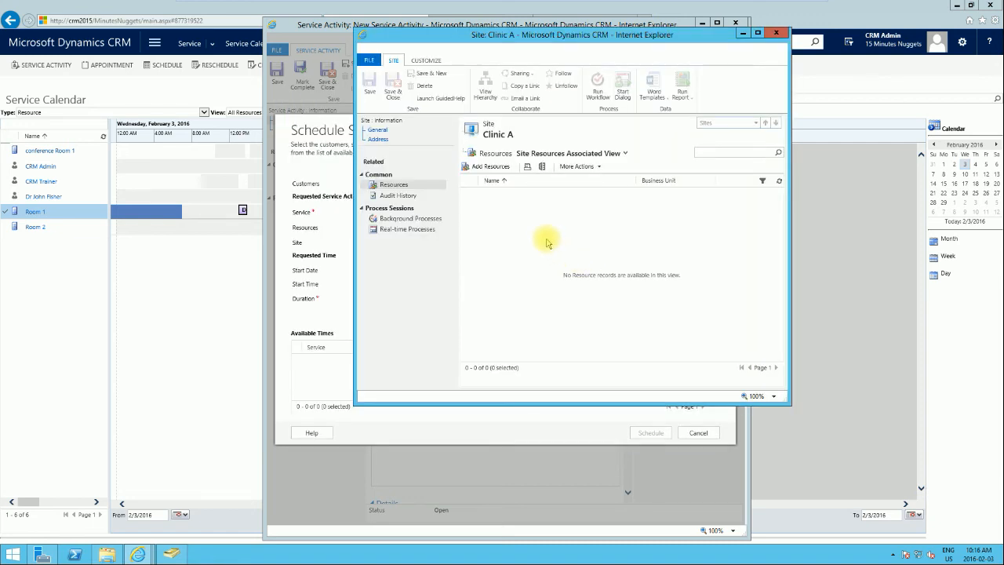
left_click(483, 166)
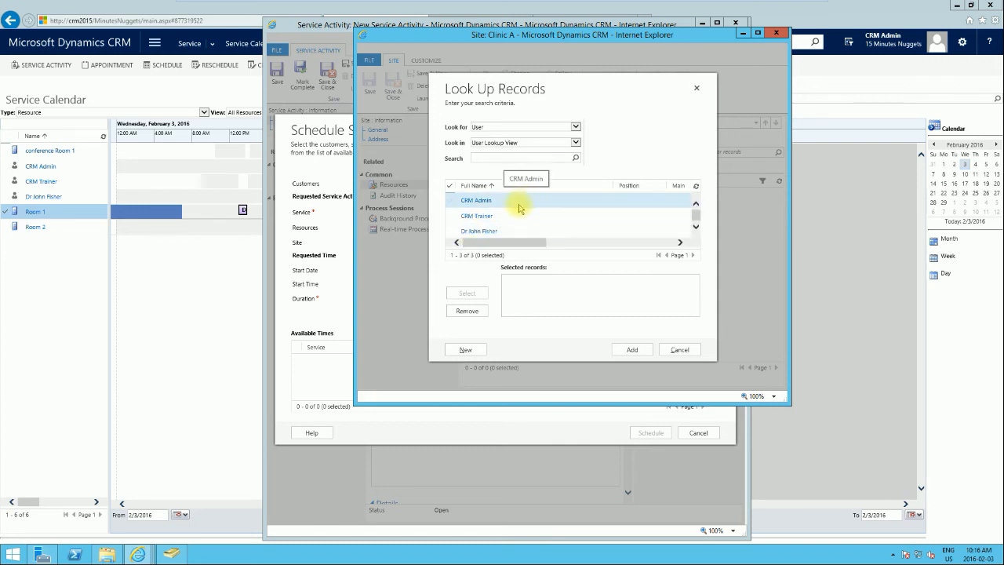
left_click(447, 215)
left_click(467, 293)
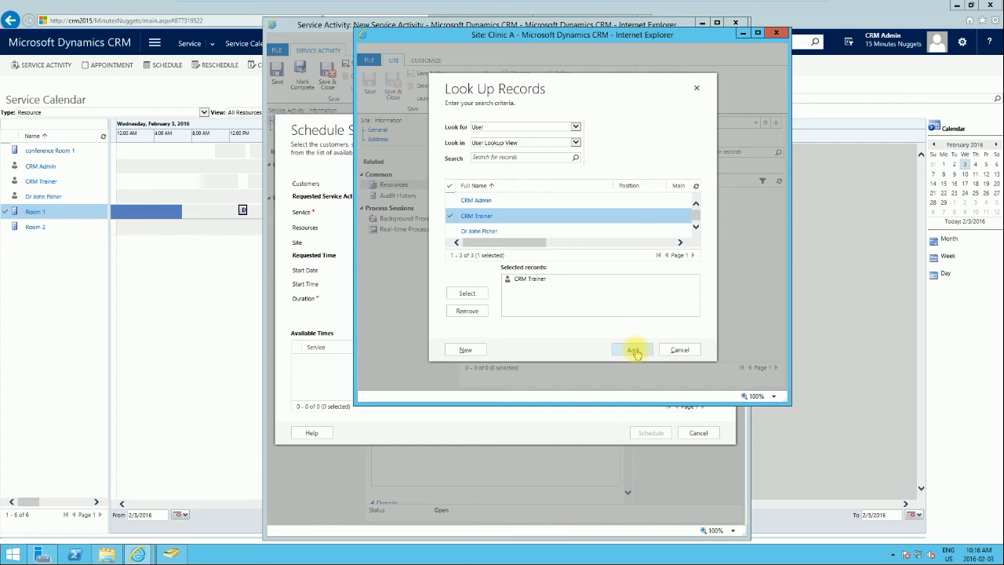
left_click(634, 351)
- Add the facility/equipment record Room 2 to Clinic A's resources
left_click(497, 165)
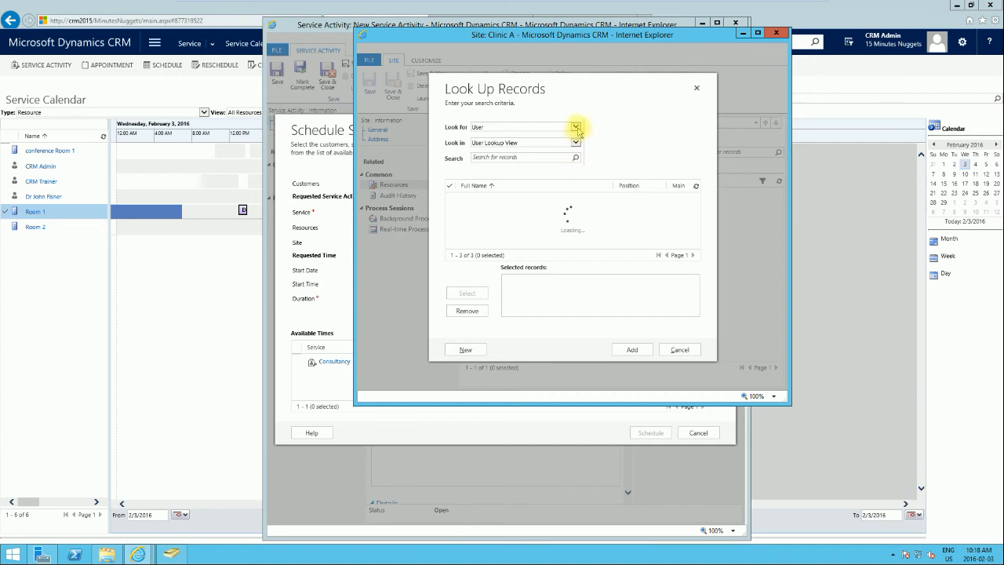
left_click(576, 127)
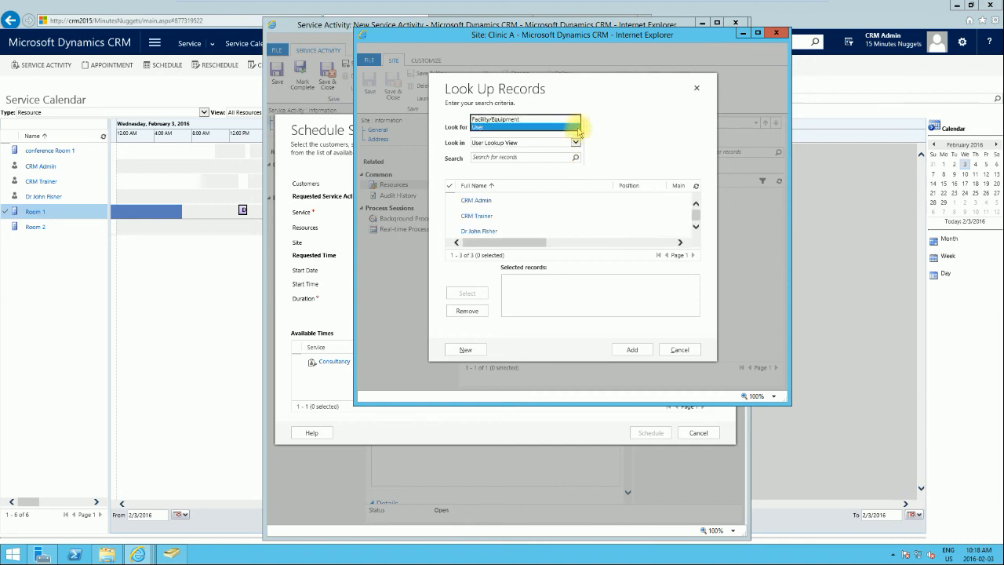
left_click(539, 118)
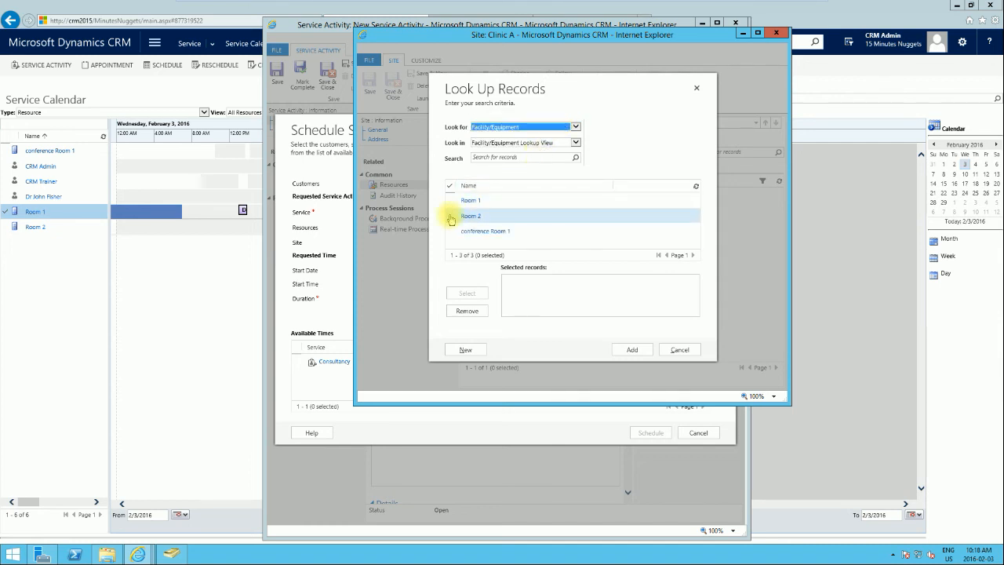
left_click(451, 216)
left_click(467, 293)
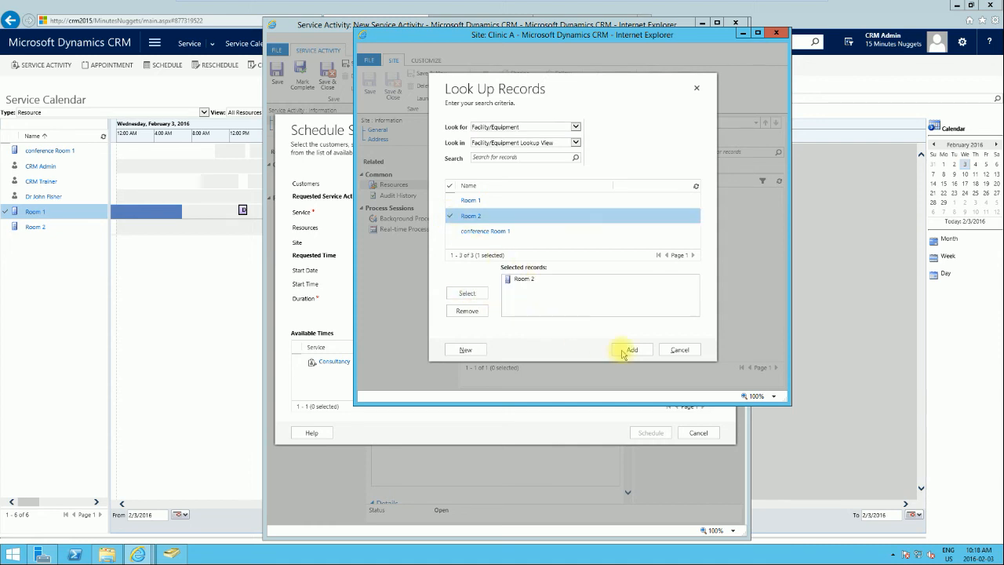
left_click(632, 349)
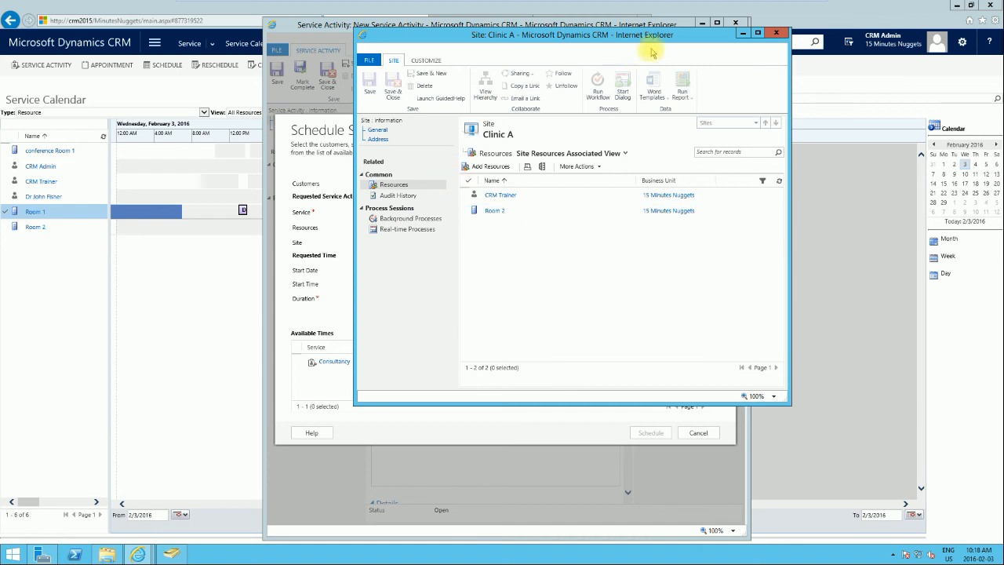
- Return to the Consultancy activity and search again for available times at Clinic A
left_click(743, 33)
left_click(446, 318)
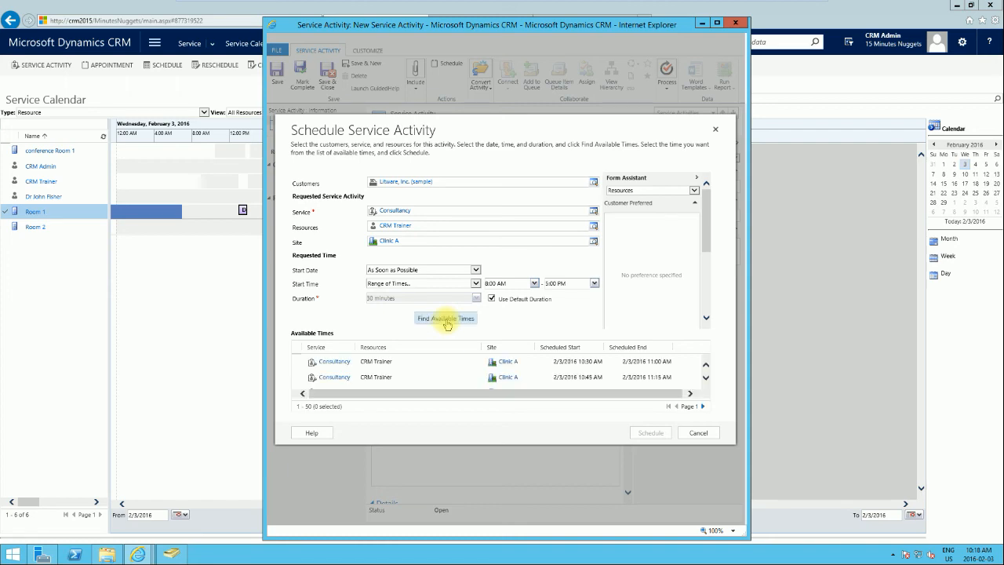
left_click(594, 362)
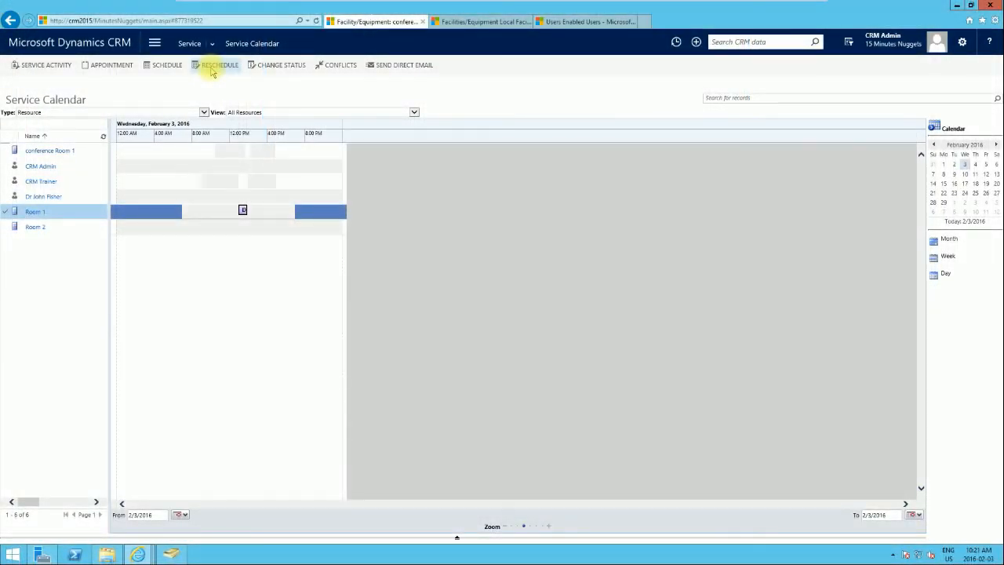
- Reschedule Room 1's dental appointment to the available slot on 2/3/2016, 10:30 AM to 11:15 AM, and save and close the activity
left_click(213, 66)
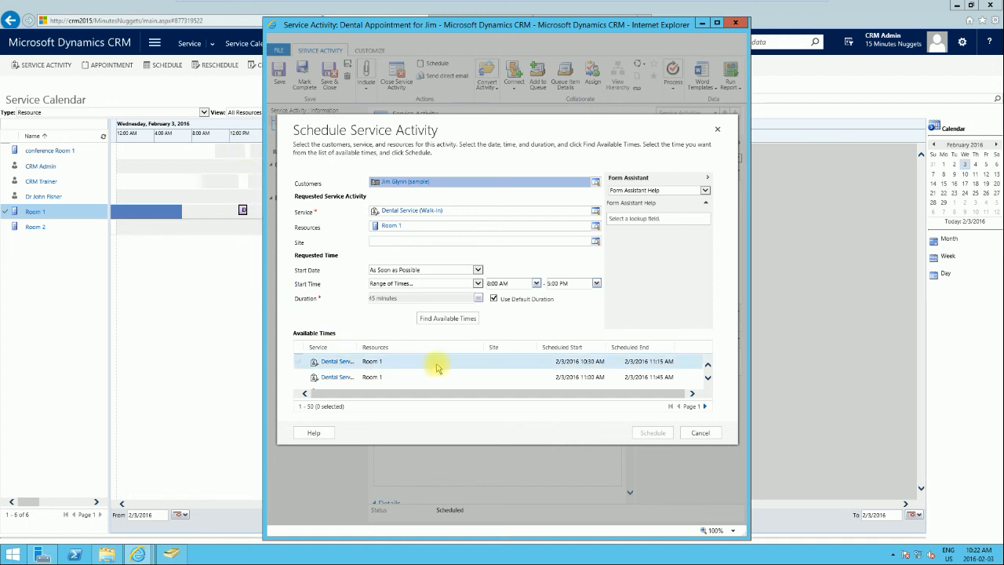
left_click(299, 362)
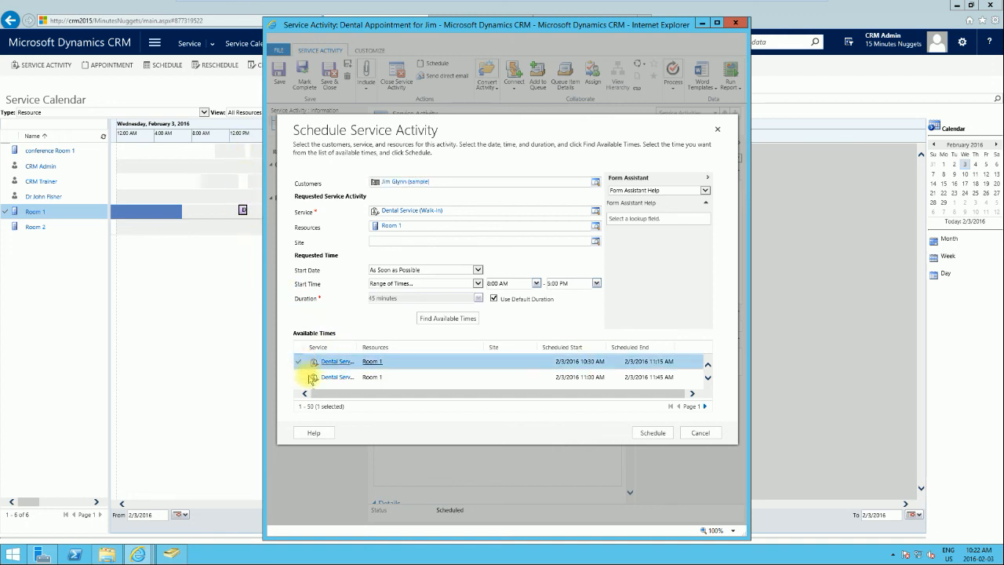
left_click(652, 432)
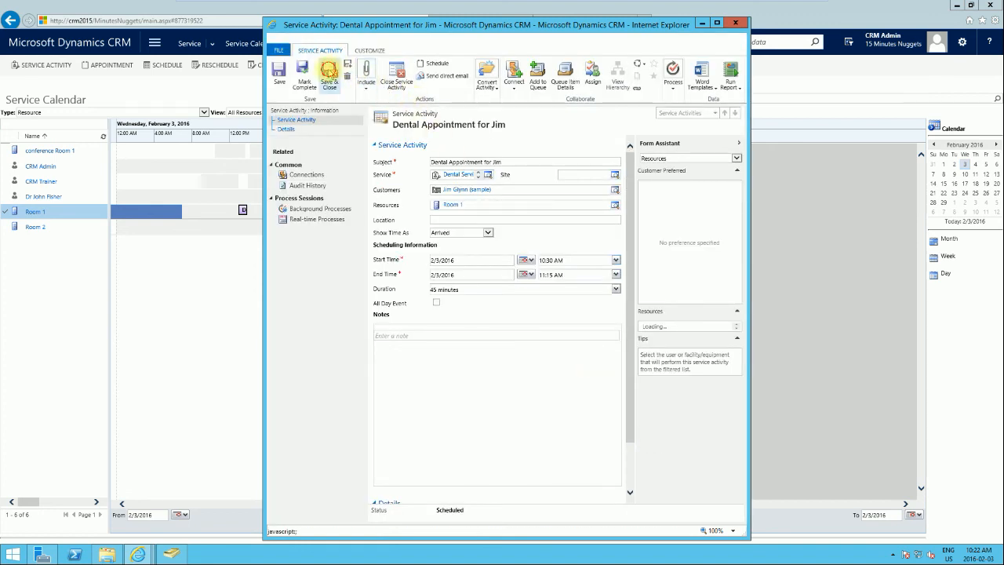
left_click(329, 74)
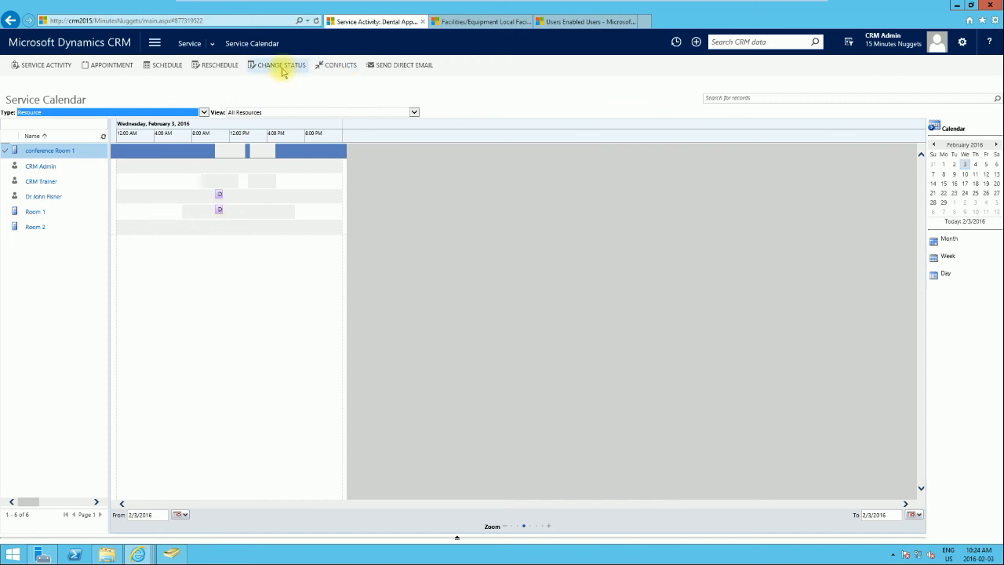
- Review the dental appointment in the dentist's row of the service calendar, and change its status to No Show
left_click(220, 196)
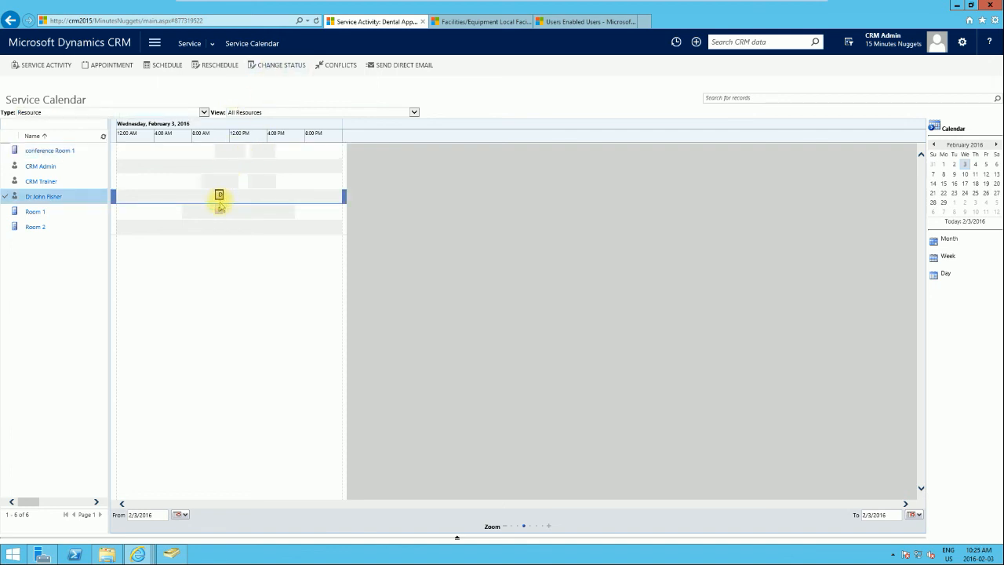
mouse_move(219, 210)
double_click(219, 194)
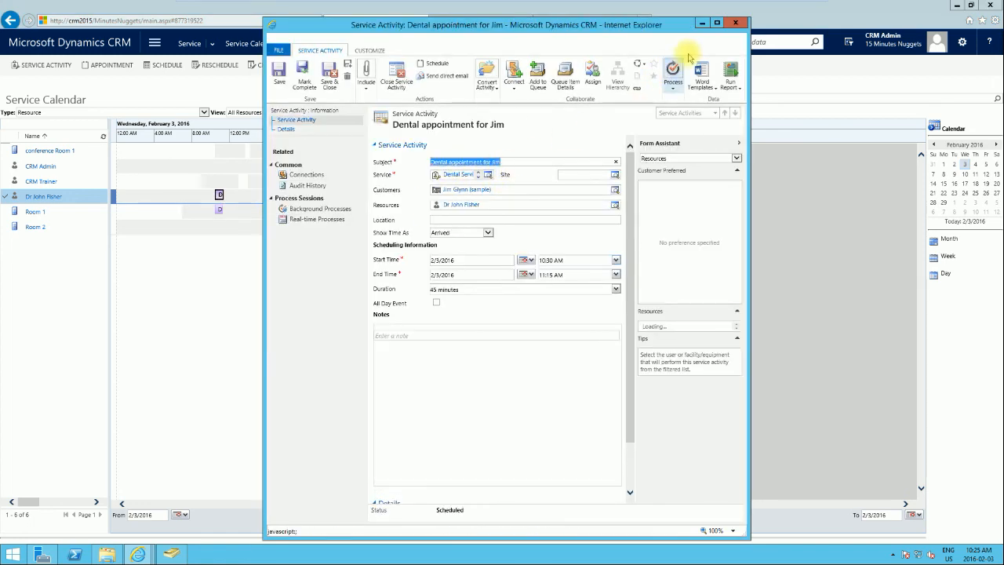
left_click(737, 24)
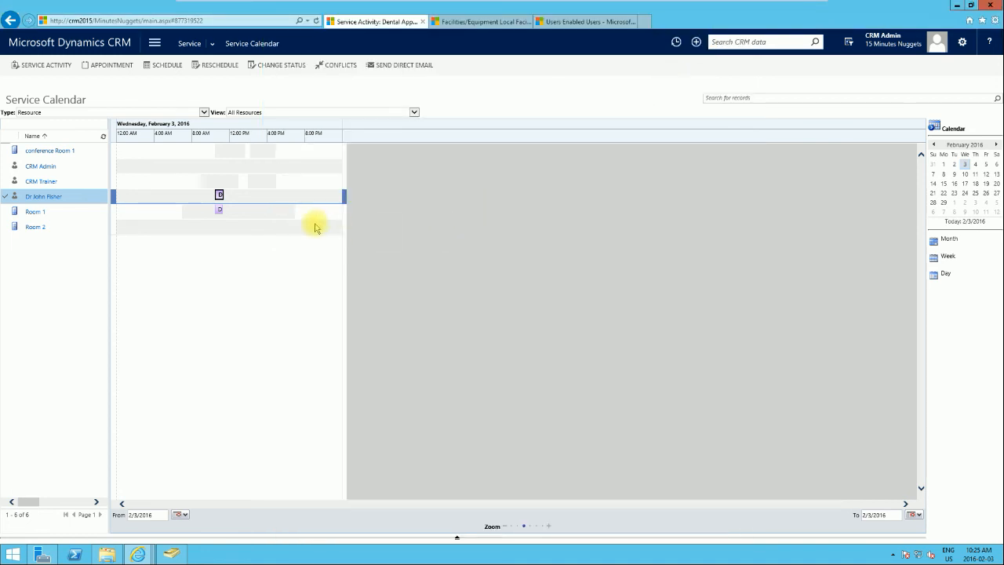
left_click(281, 67)
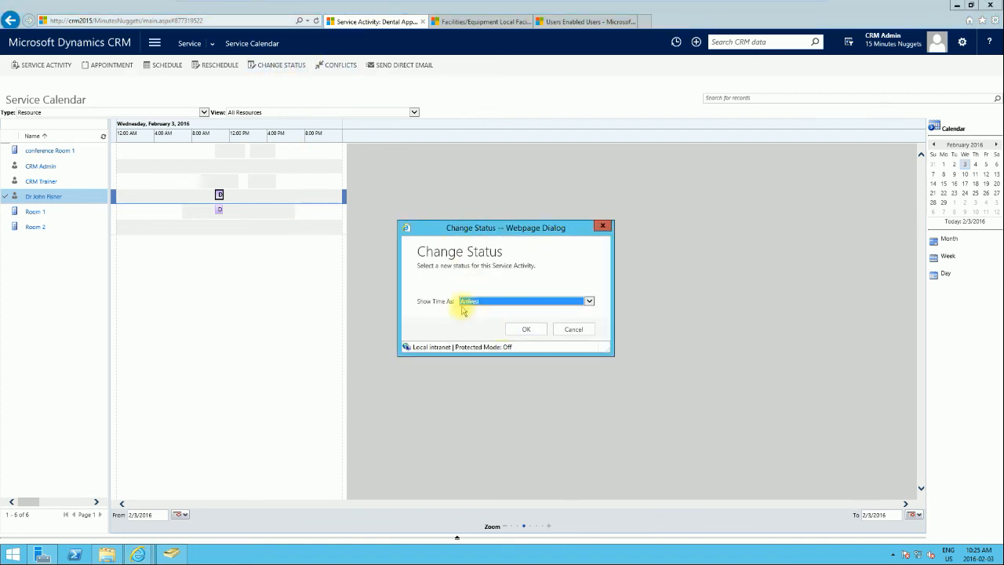
left_click(588, 302)
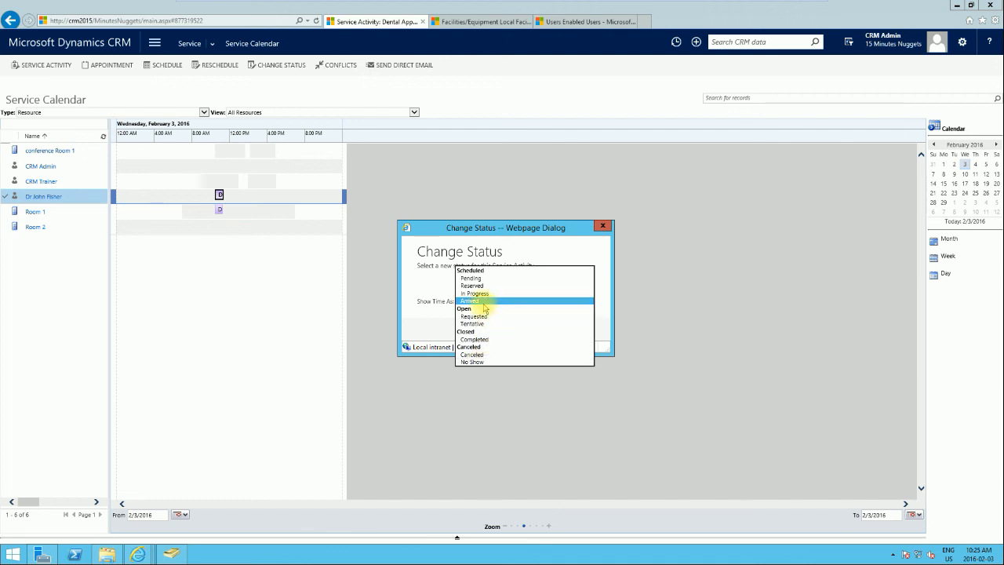
left_click(479, 361)
left_click(518, 329)
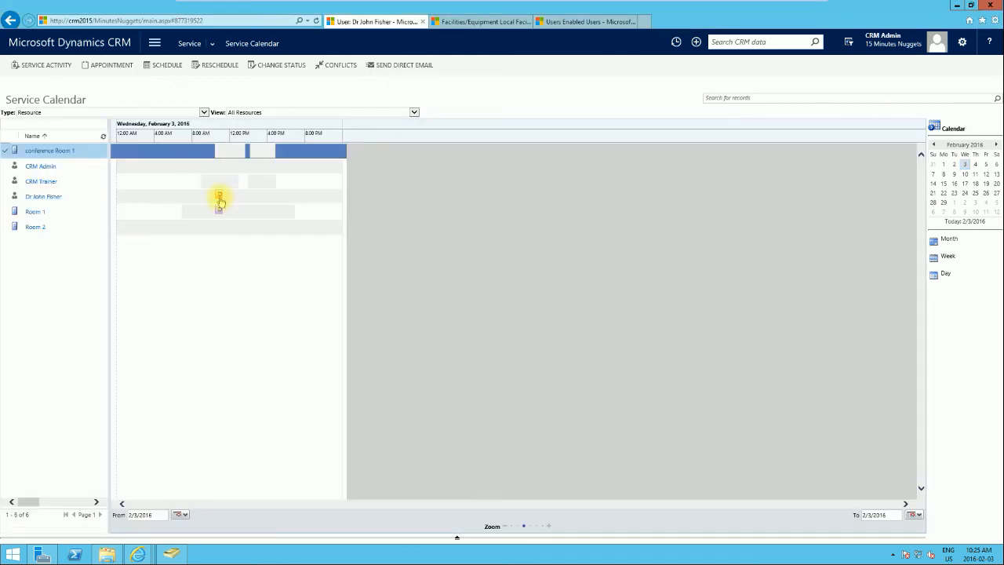
mouse_move(218, 201)
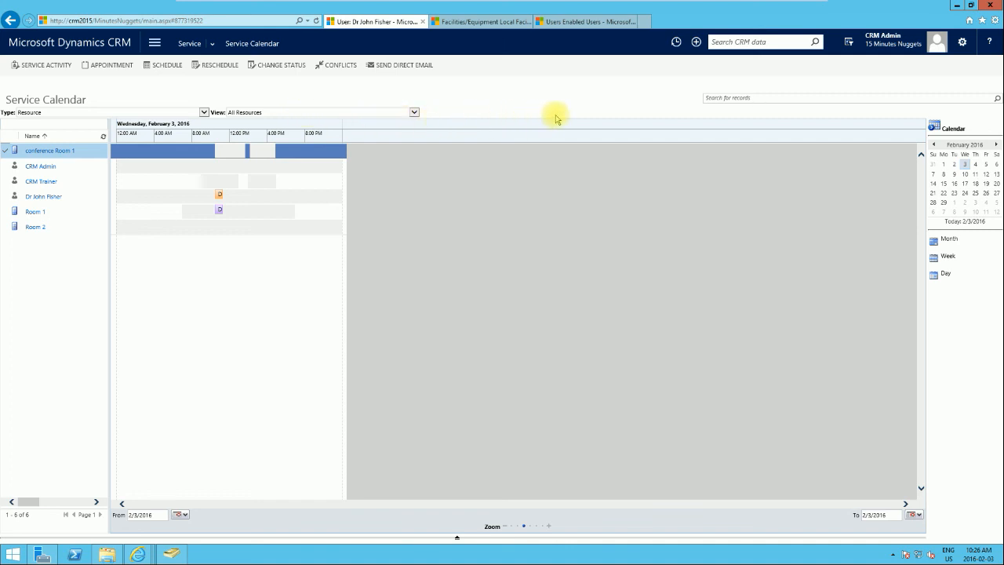
- Switch from the virtual machine to YouTube, subscribe to the CRM 15 Minutes Nuggets channel, and save its notification settings
mouse_move(848, 5)
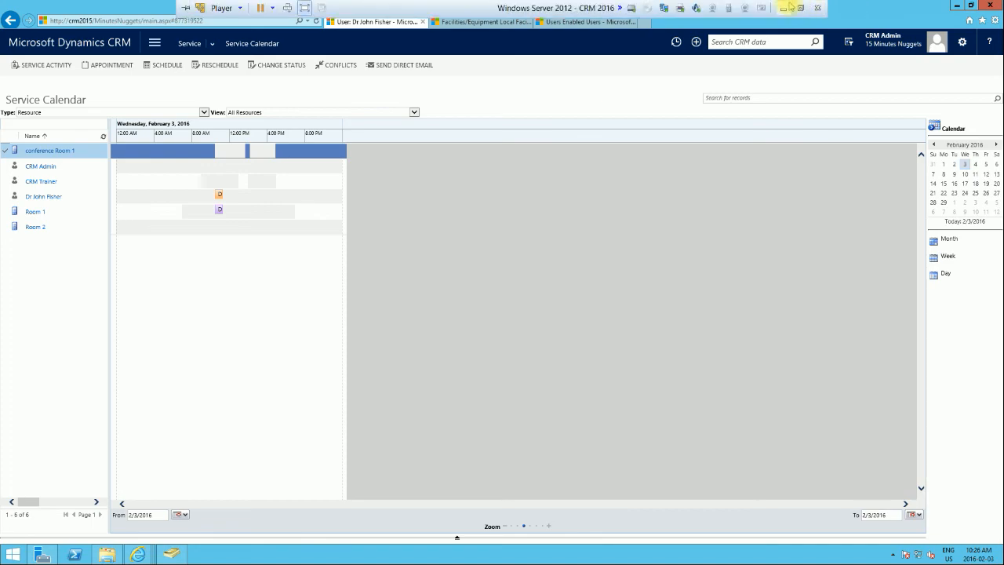
left_click(789, 6)
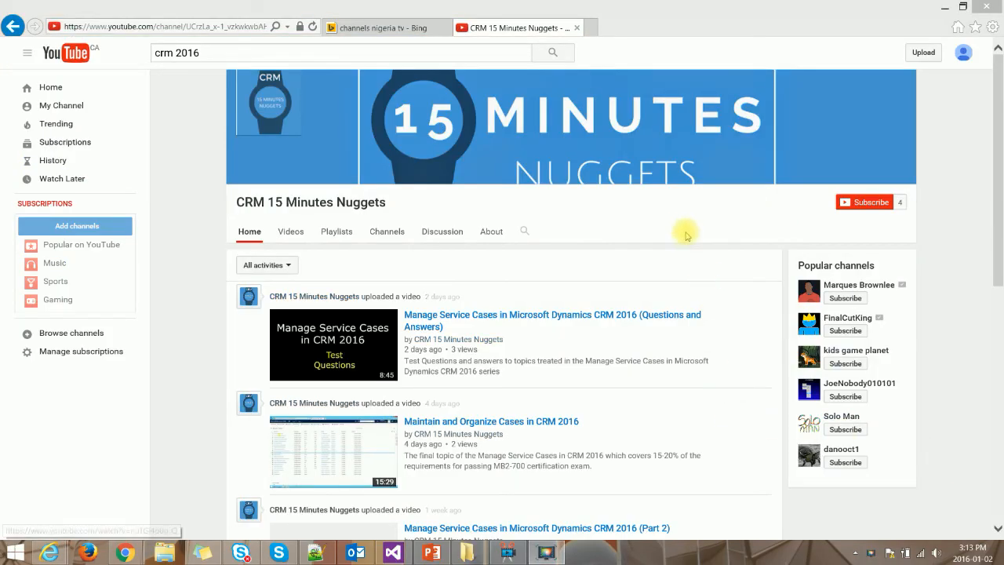
left_click(867, 206)
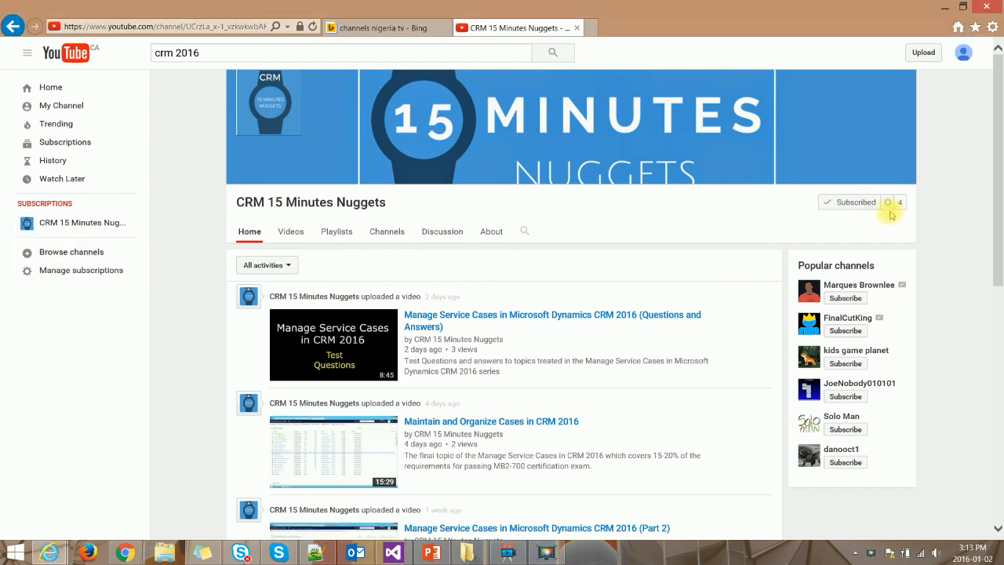
left_click(887, 203)
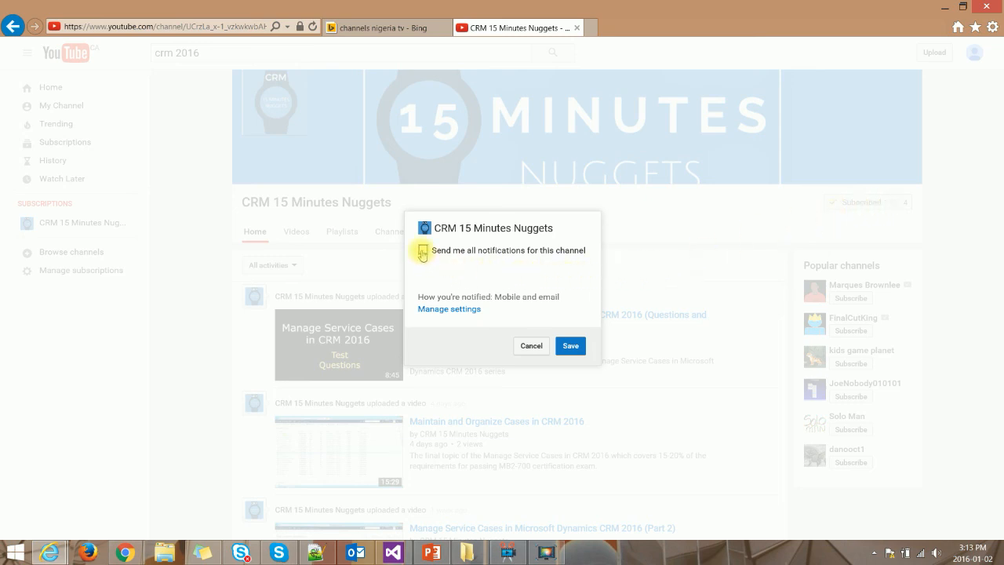
left_click(571, 347)
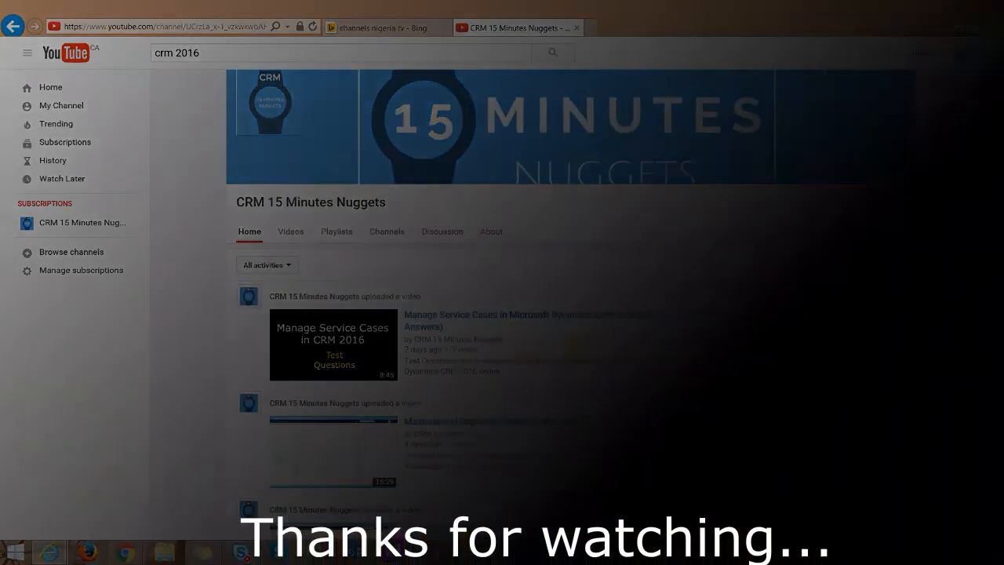